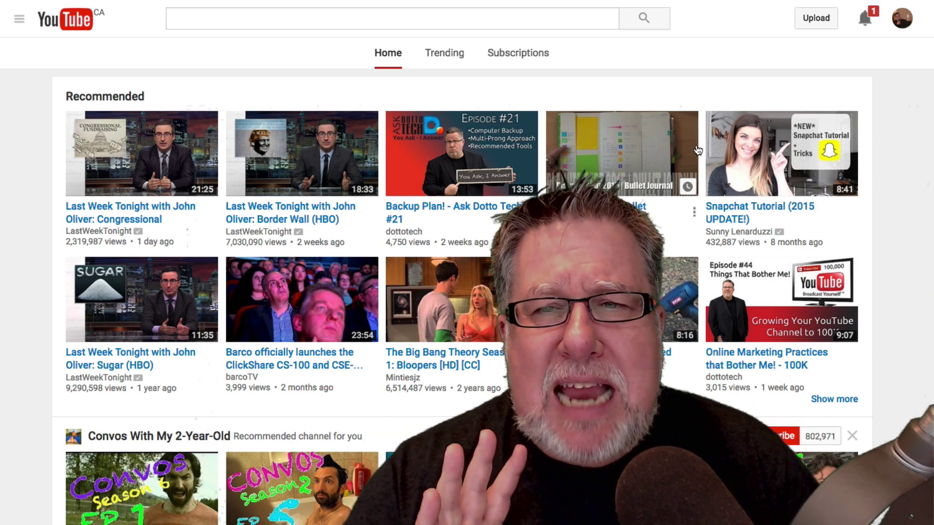
Step: Open Creator Studio from the YouTube account avatar menu
click(904, 20)
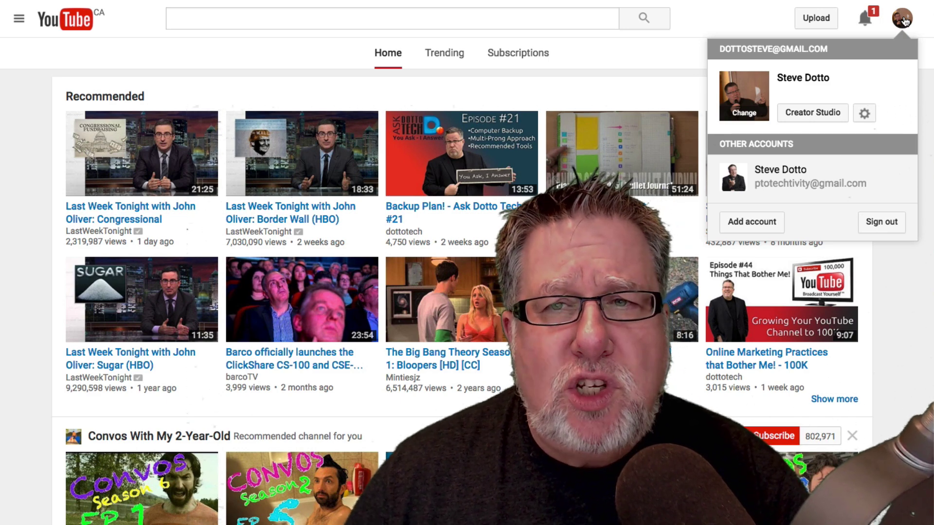
click(821, 113)
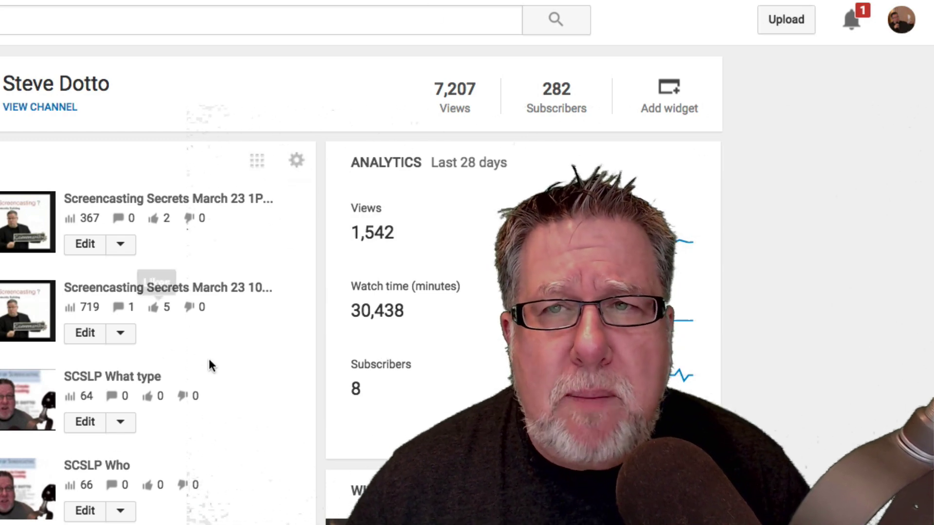
Step: Upload IMG_2785.m4v from the Desktop as a new YouTube video
click(794, 26)
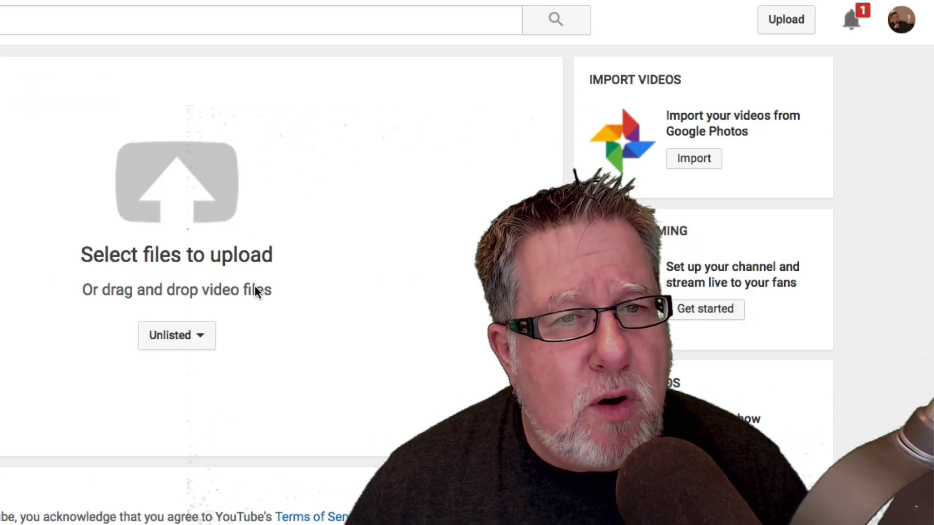
click(188, 212)
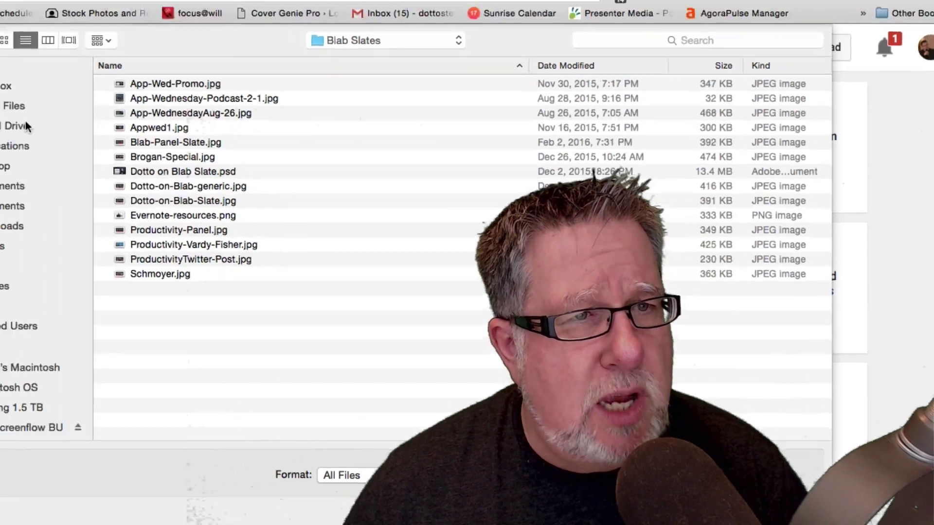
click(79, 181)
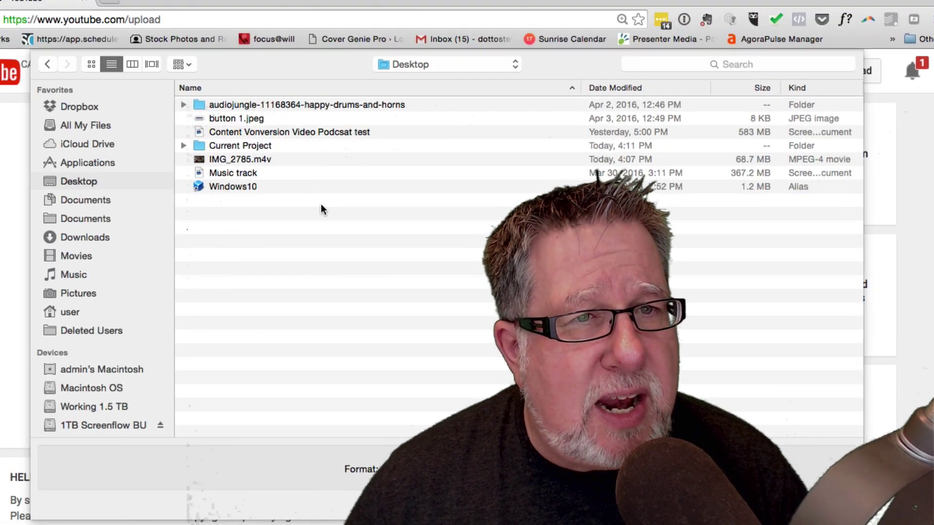
click(249, 159)
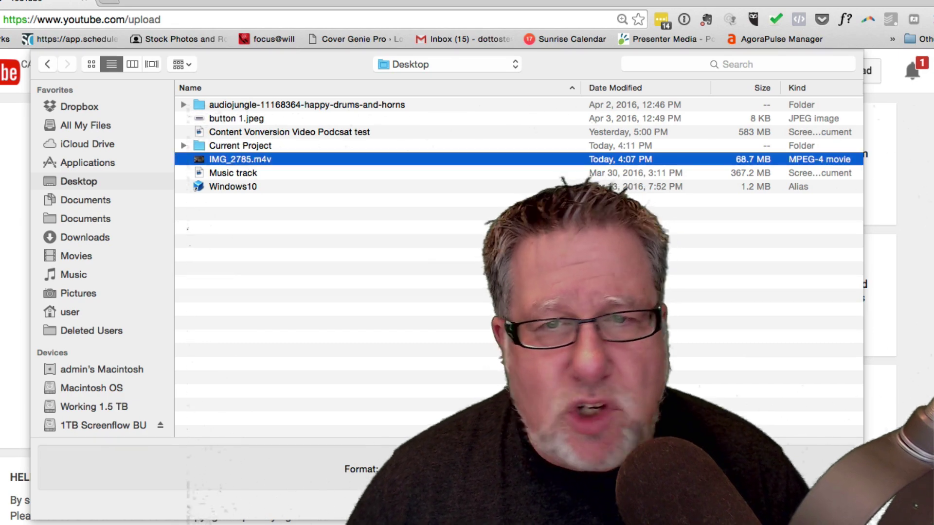
key(Return)
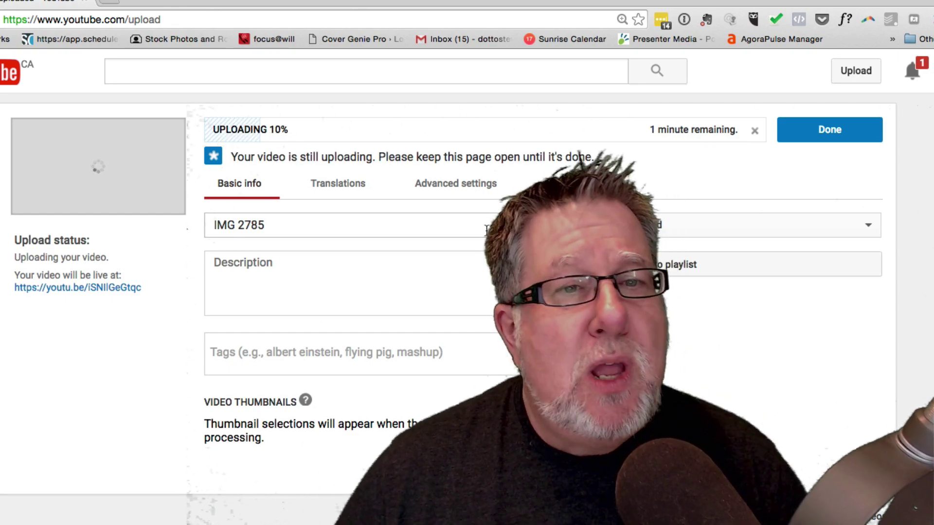
Step: Replace the video title 'IMG 2785' with 'Fun Times'
drag(317, 222, 199, 227)
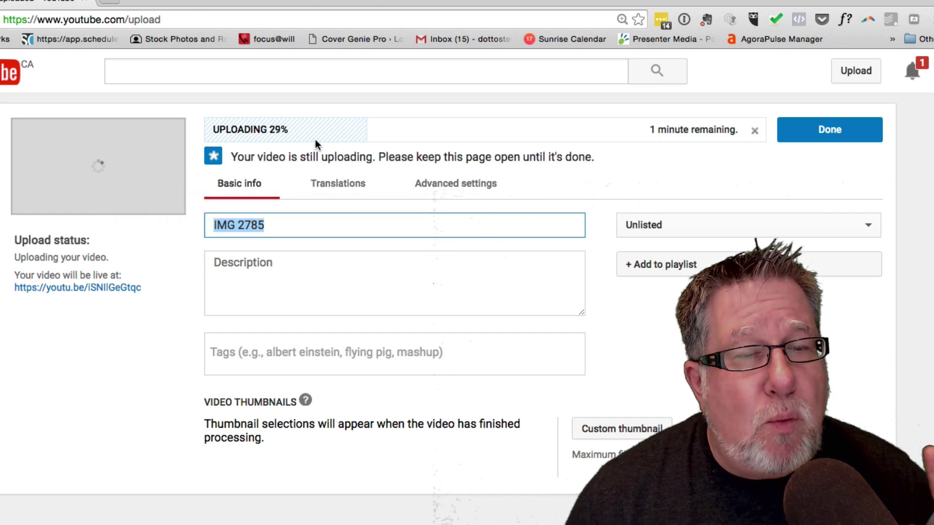
click(705, 225)
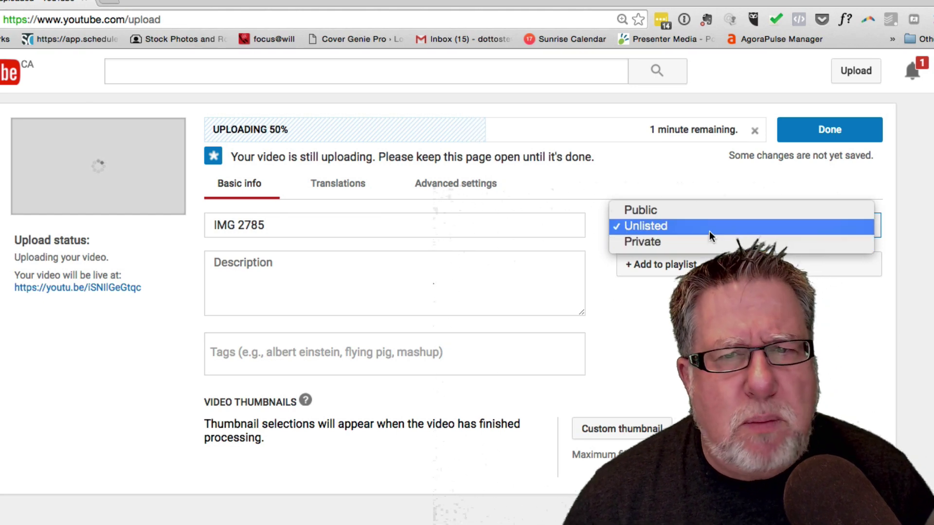
click(355, 222)
double_click(354, 222)
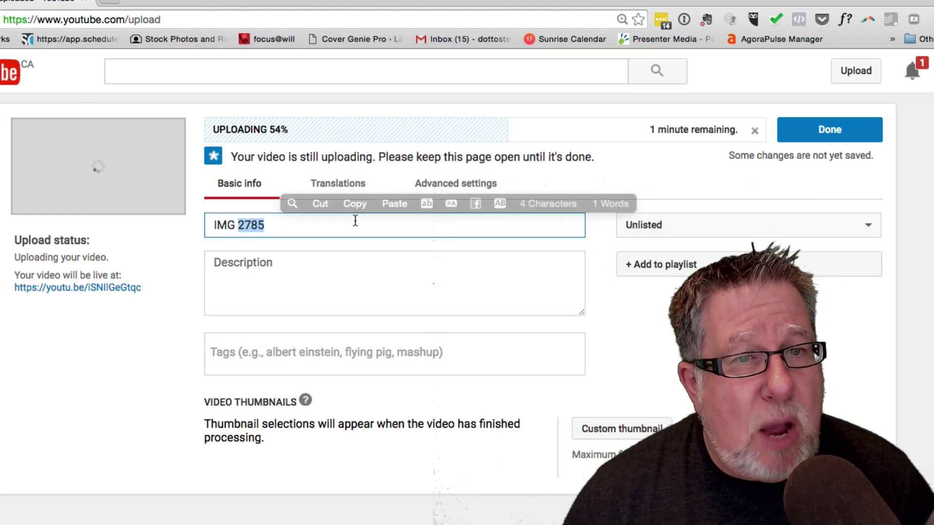
click(353, 226)
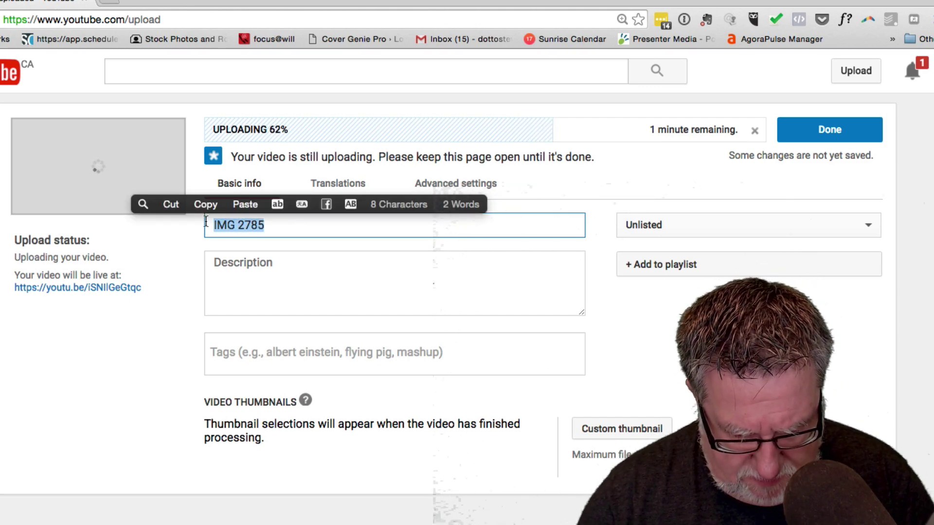
text(Fun Times)
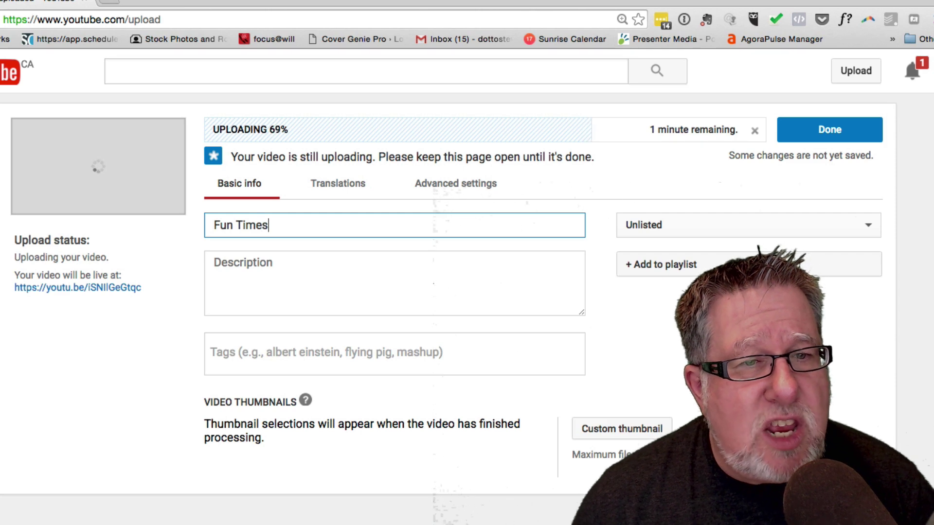
Step: Go through the description and tags fields and keep visibility set to Unlisted
click(262, 269)
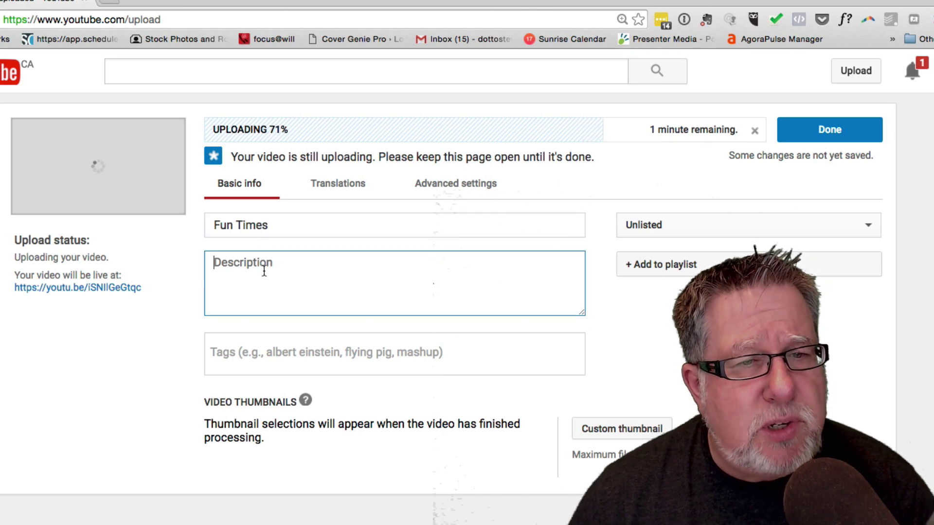
click(289, 350)
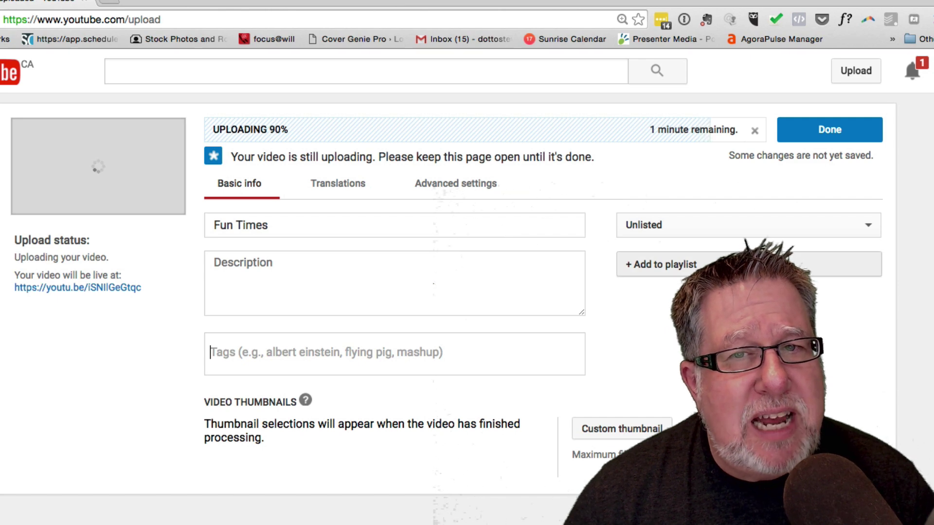
click(717, 226)
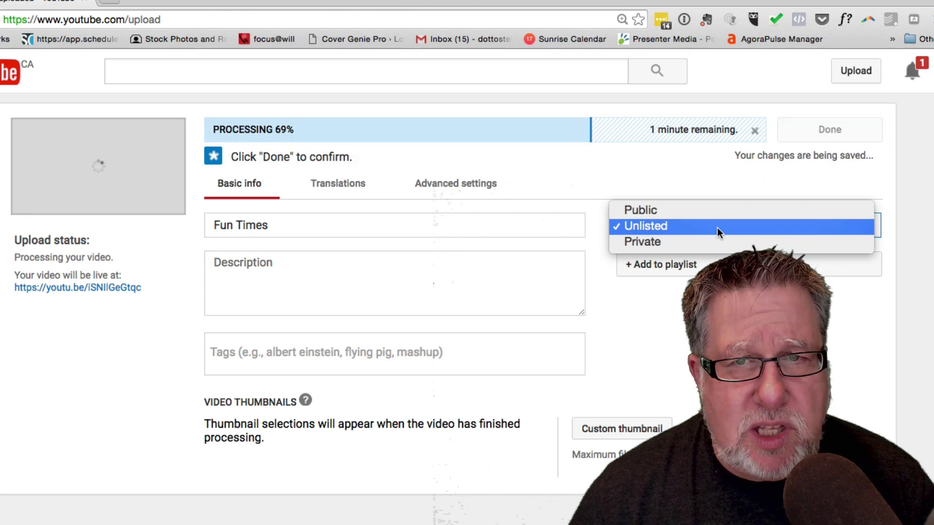
click(717, 227)
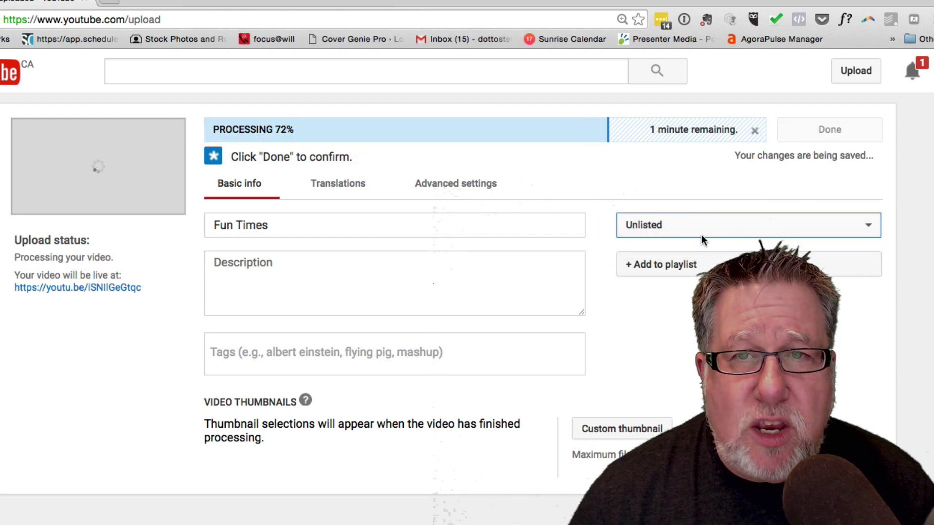
Step: Confirm the Fun Times upload details and select its youtu.be share link
click(829, 132)
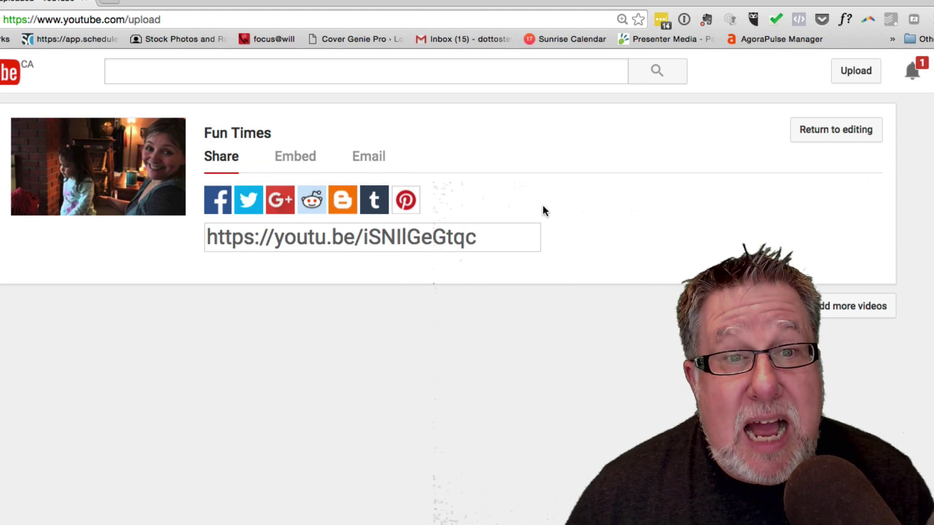
click(349, 240)
scroll(257, 270, down, 1)
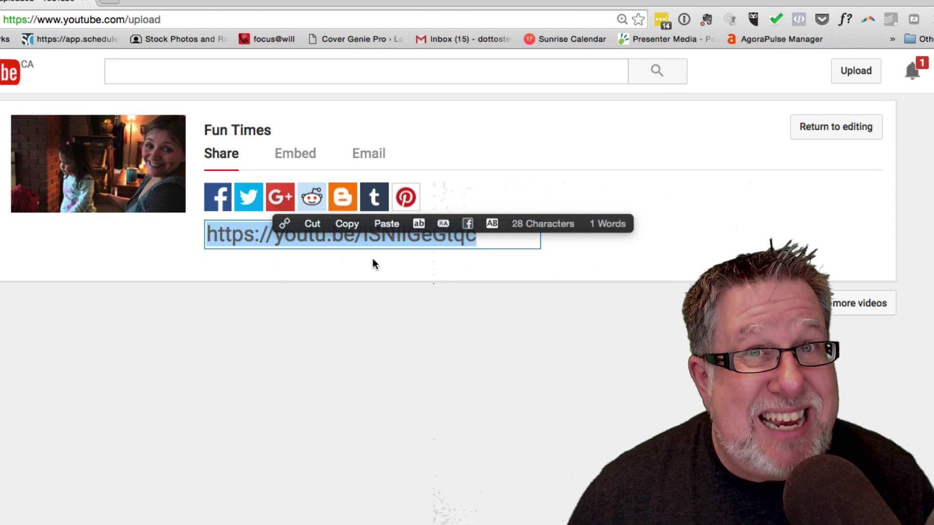
scroll(304, 273, down, 1)
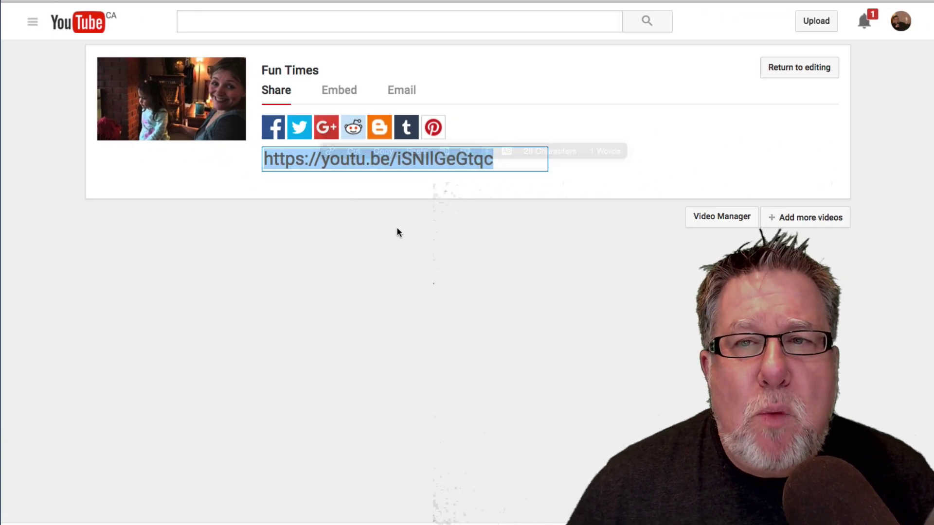
Step: Return to Creator Studio and open Fun Times for editing
click(804, 71)
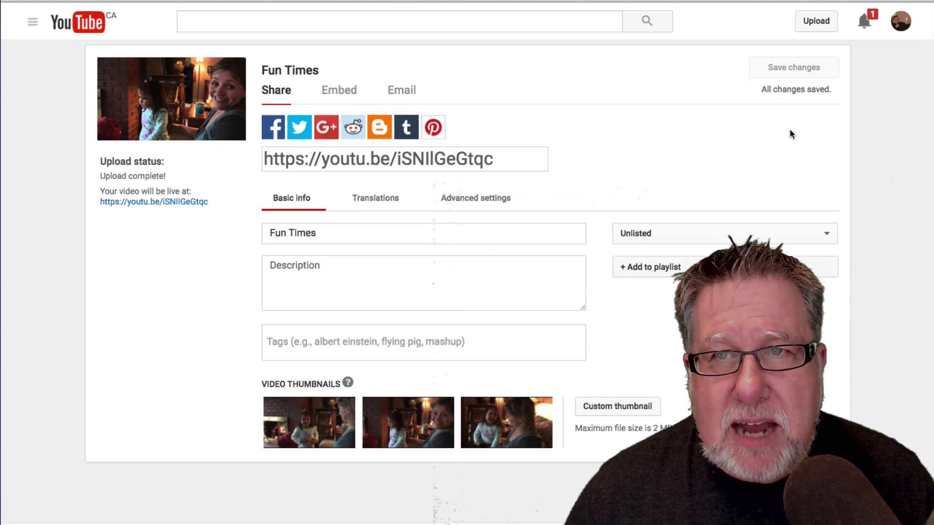
click(901, 22)
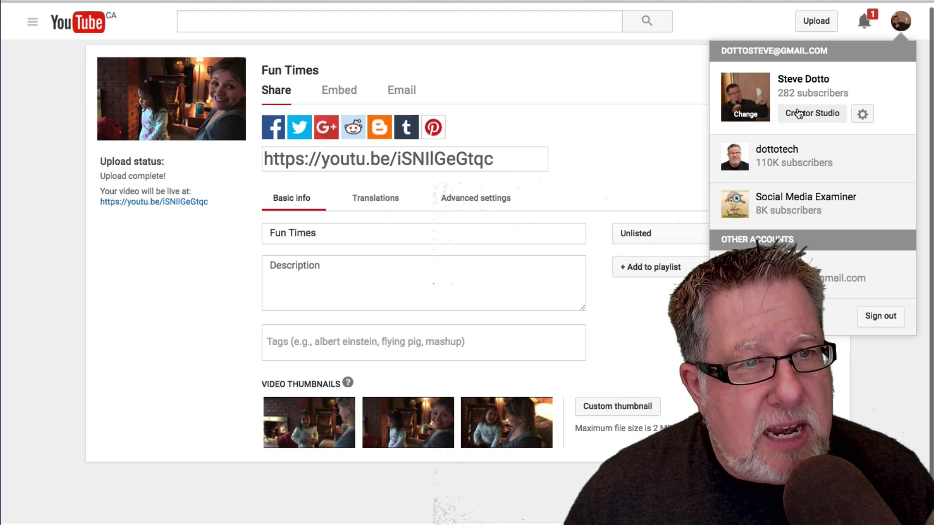
click(798, 113)
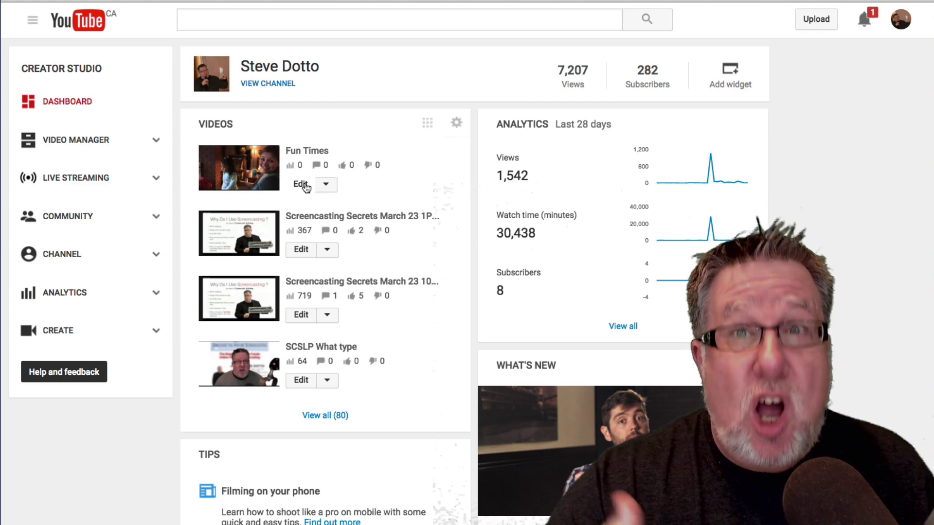
click(301, 184)
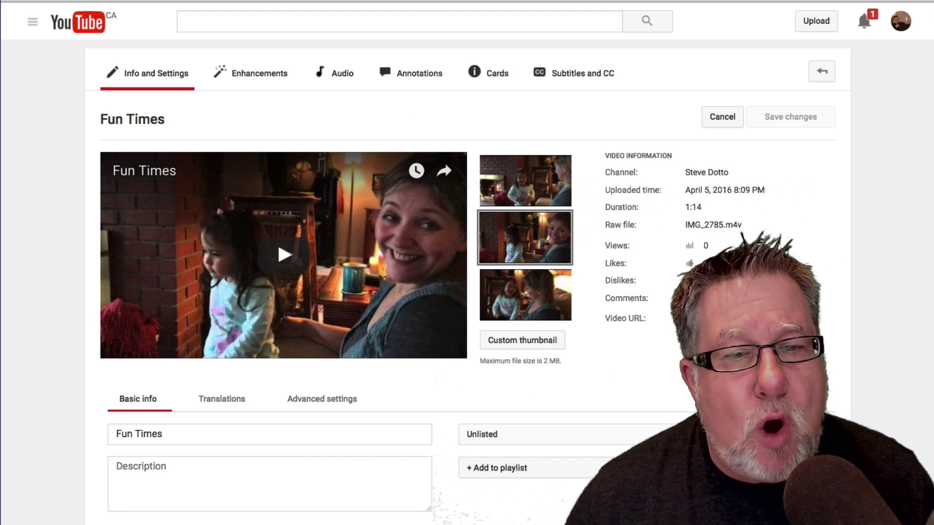
Step: Switch the Fun Times visibility to Private, then back to Unlisted
scroll(573, 377, down, 2)
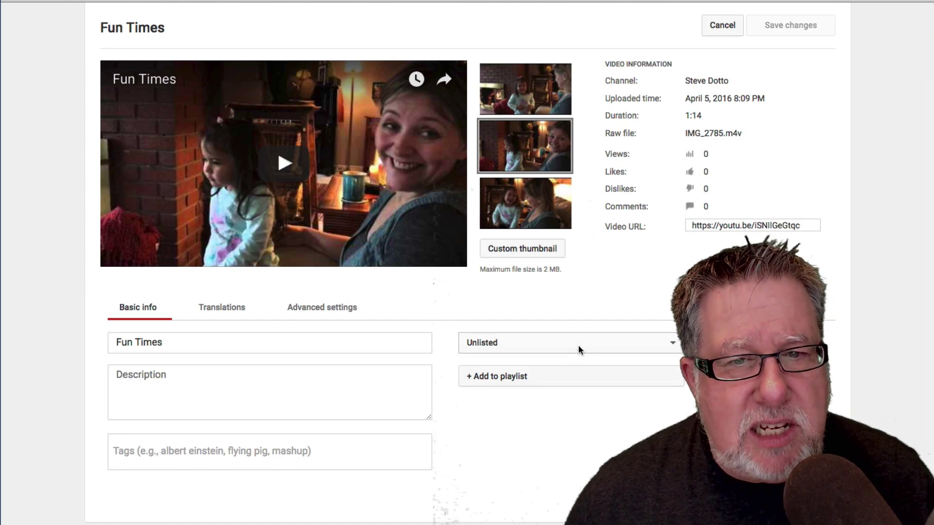
click(578, 347)
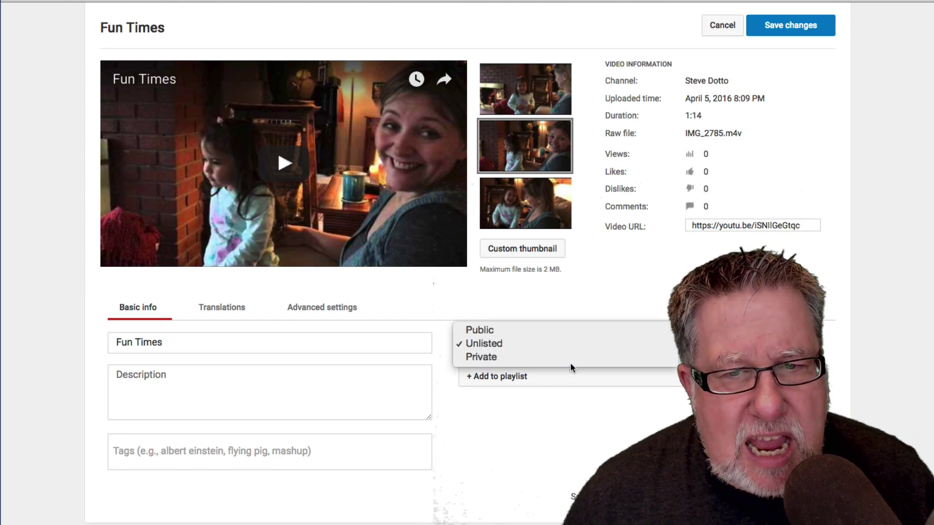
click(570, 362)
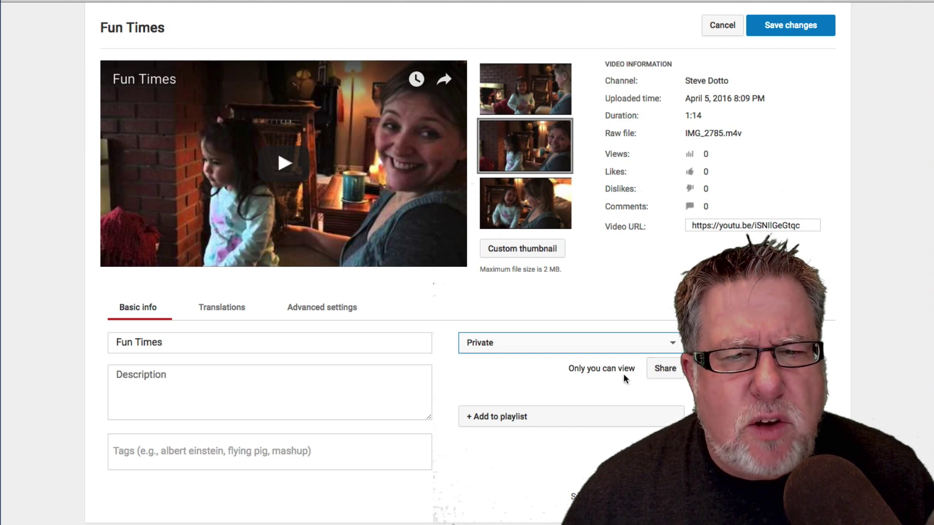
click(574, 344)
click(570, 331)
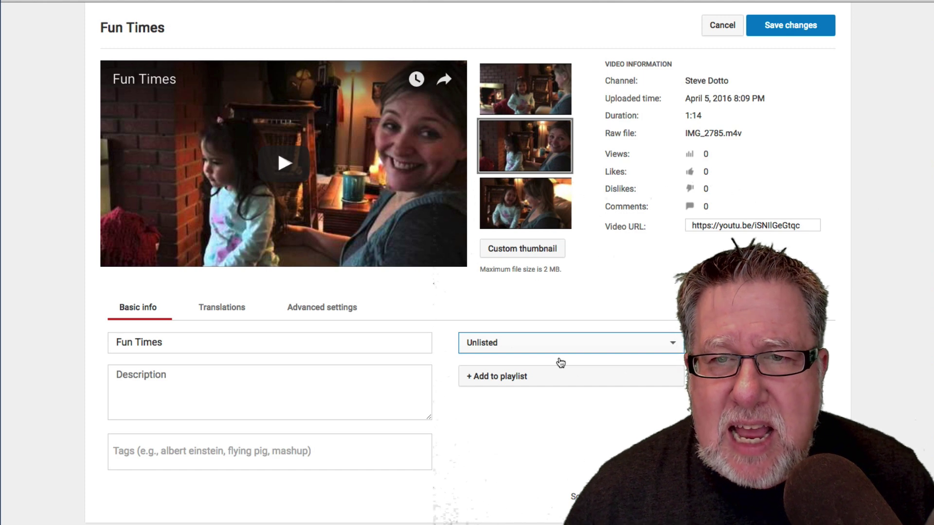
Step: Copy the video's short link and leave the edit page
click(753, 227)
key(super+c)
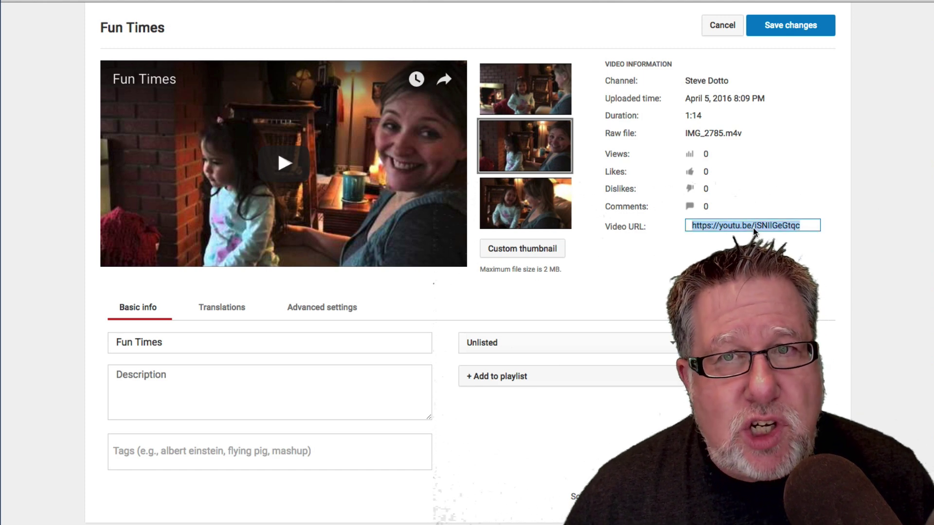
click(592, 202)
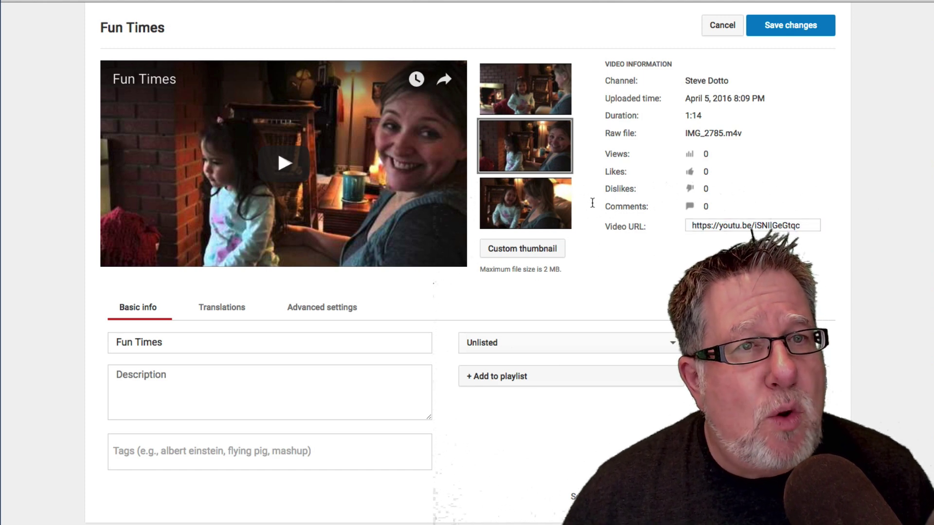
scroll(431, 95, down, 1)
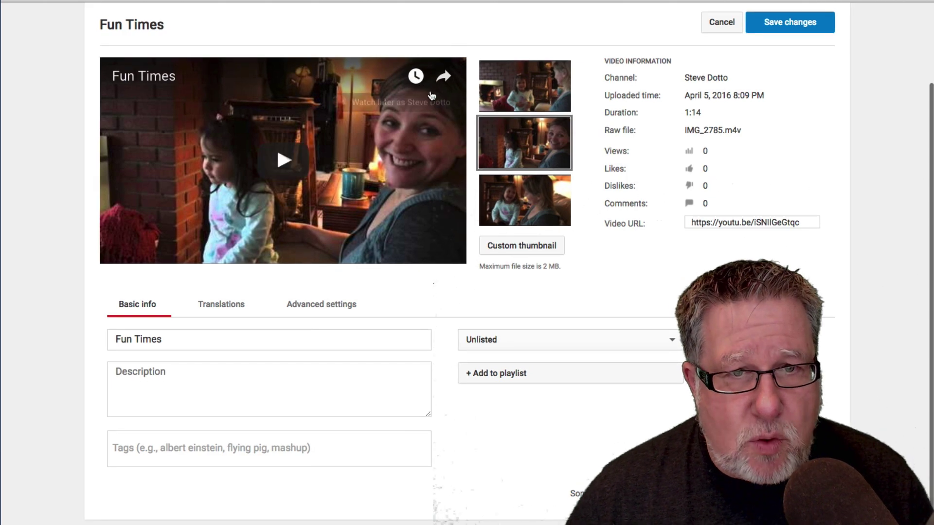
Step: Paste the Fun Times youtu.be link into a new Gmail message body and open it
click(478, 1)
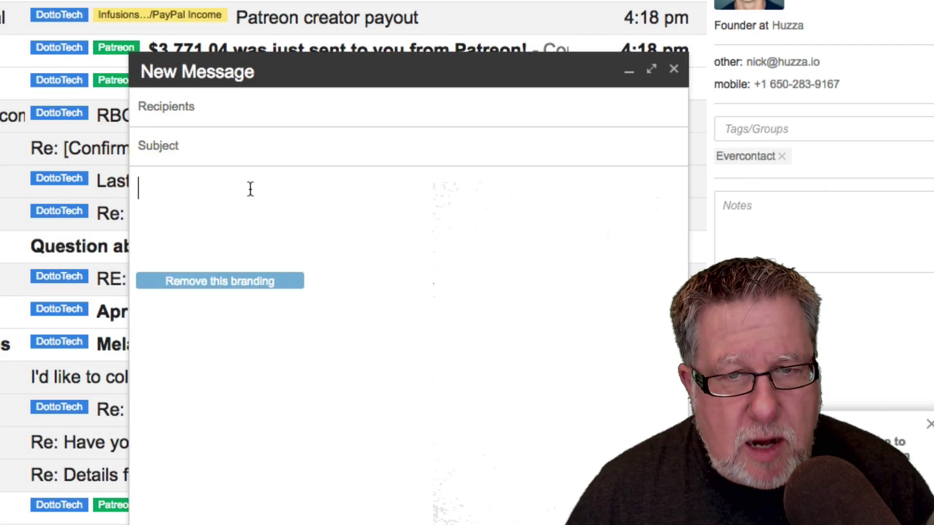
key(super+v)
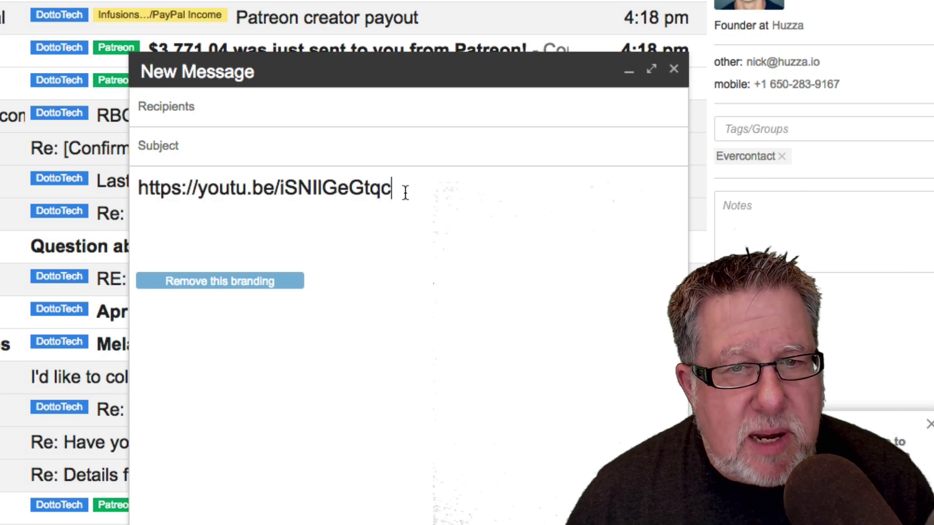
drag(404, 192, 349, 191)
shift+click(125, 175)
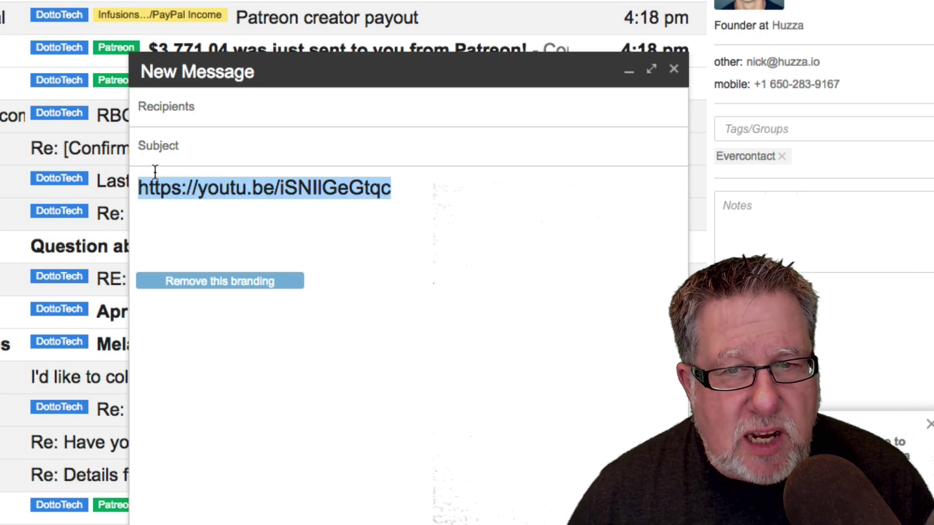
click(261, 192)
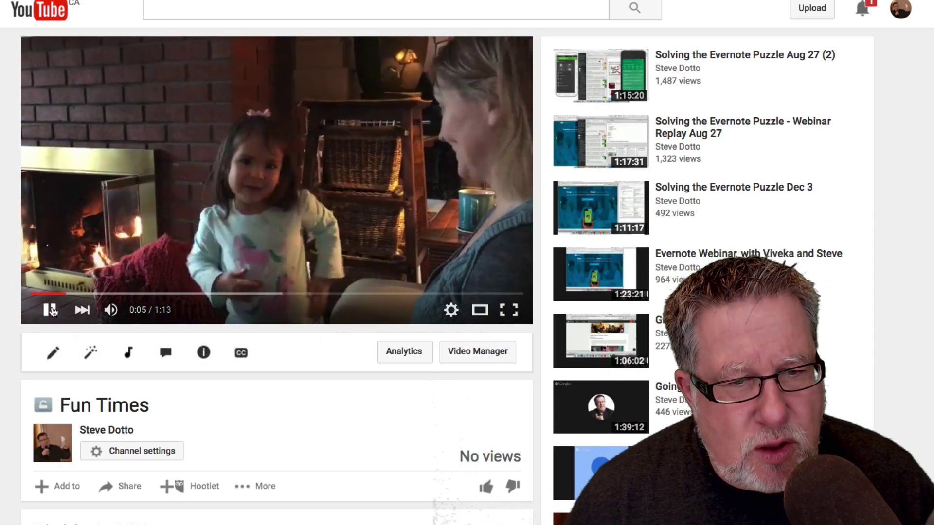
Step: Pause Fun Times at 0:05 and scroll down to see comments are disabled
click(50, 309)
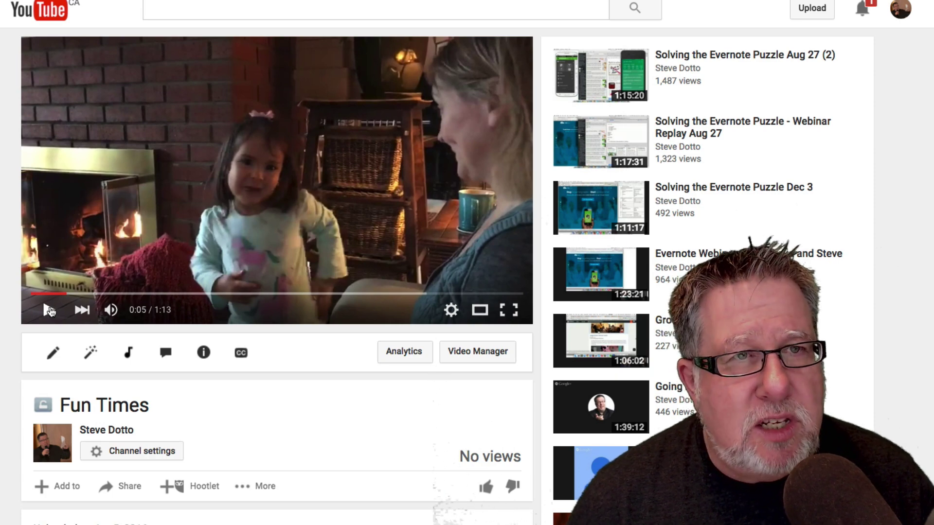
scroll(326, 473, down, 3)
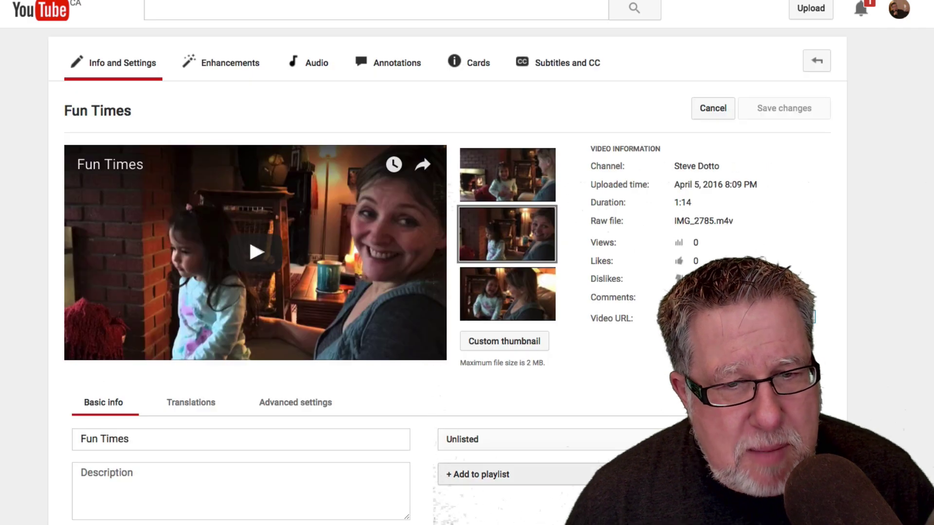
Step: Open Fun Times' Info & Settings and scroll its Advanced settings to the Comments options
scroll(467, 263, down, 3)
click(744, 188)
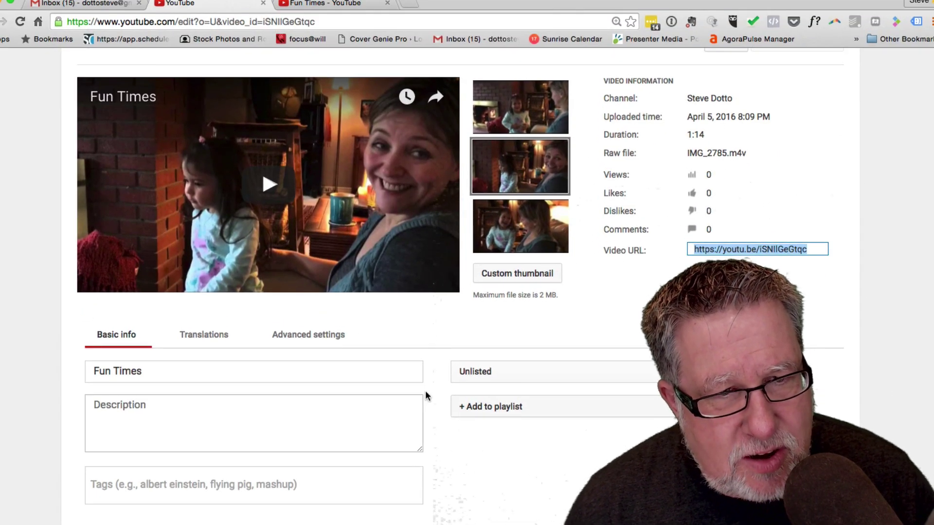
click(319, 339)
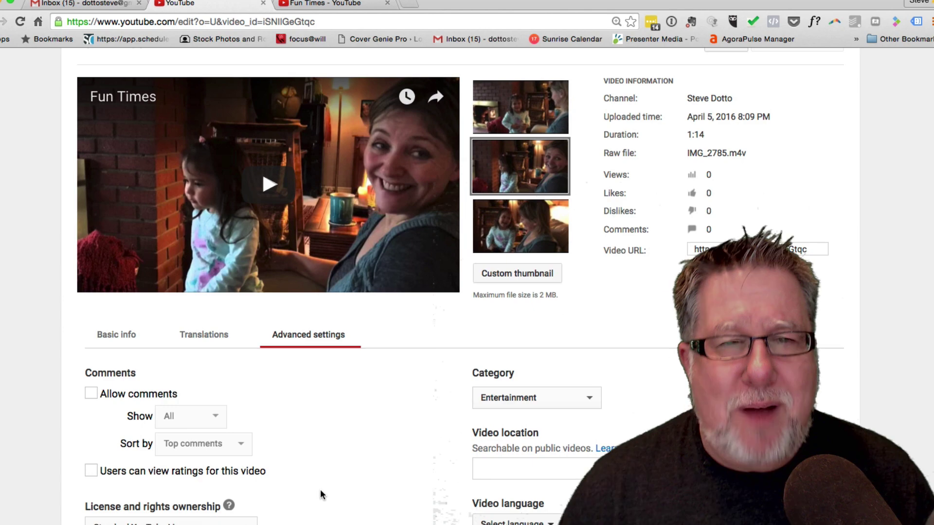
scroll(320, 490, down, 3)
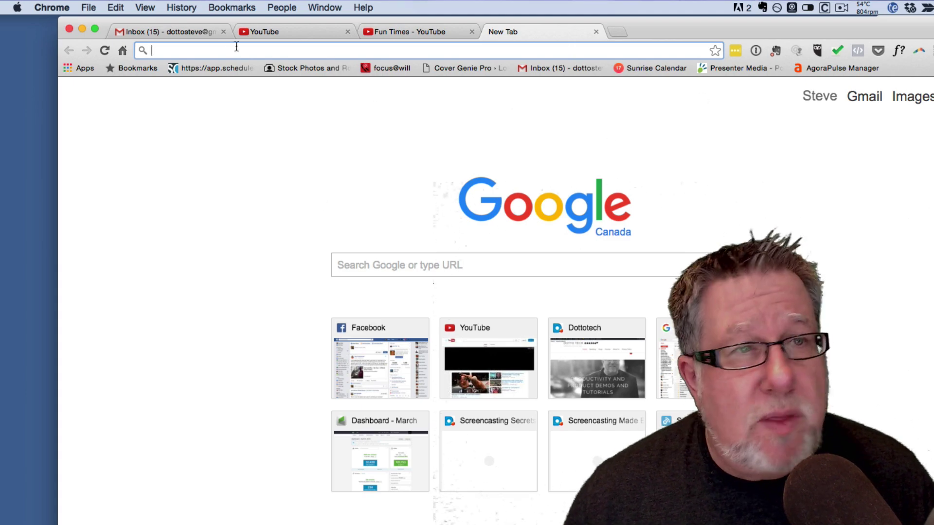
Step: Go from Chrome's settings to the Extensions page
click(87, 7)
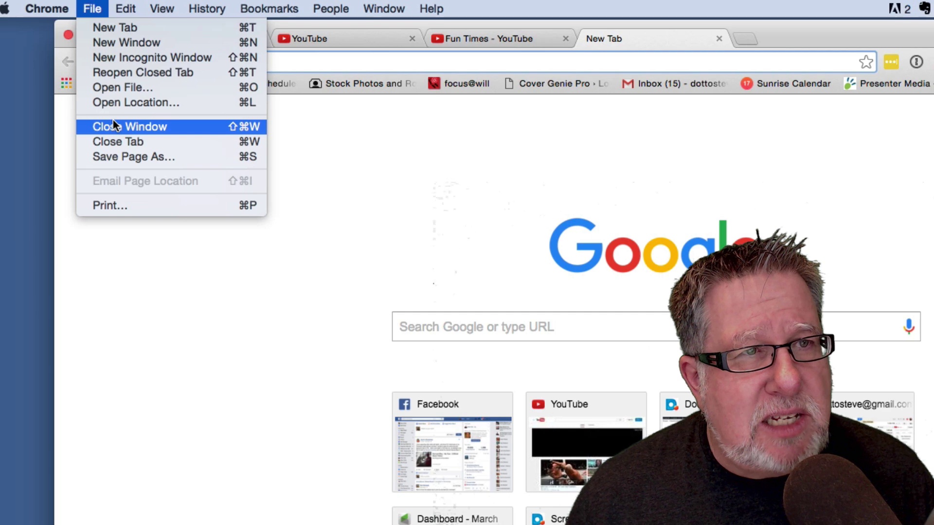
mouse_move(138, 5)
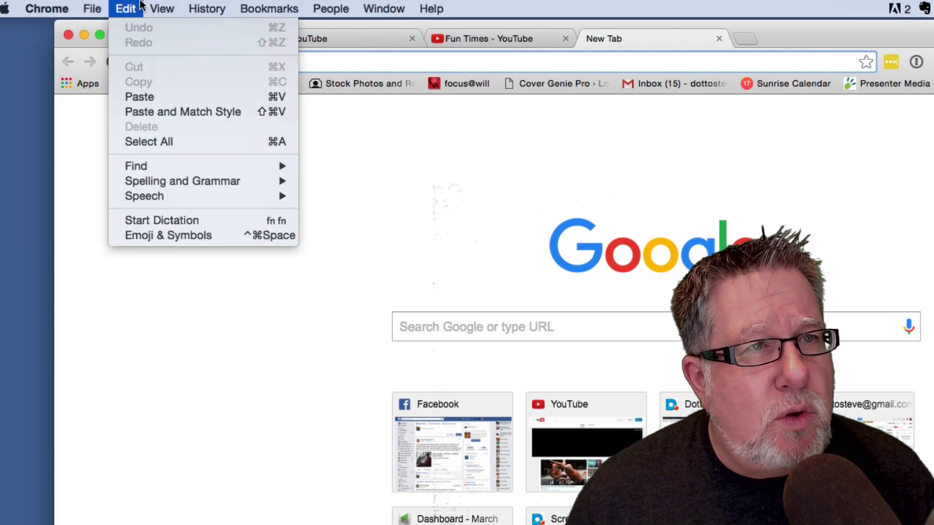
mouse_move(90, 8)
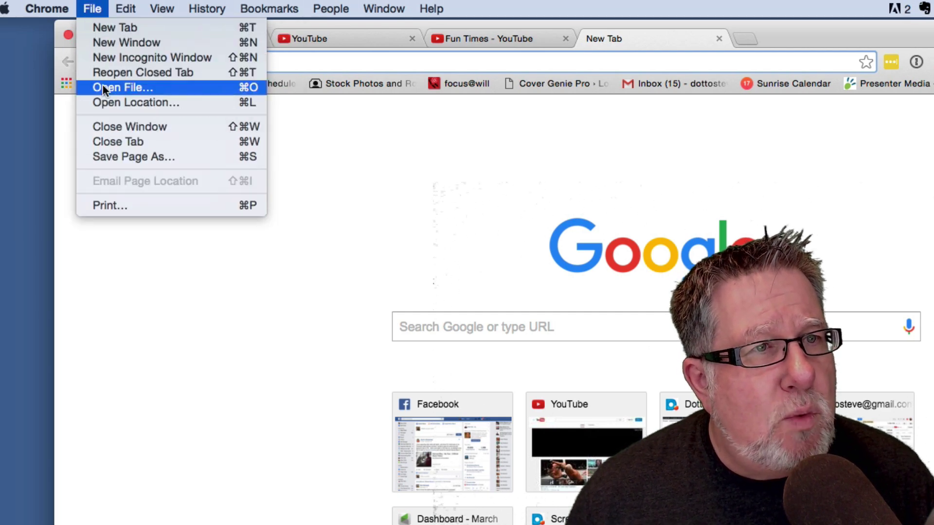
mouse_move(47, 8)
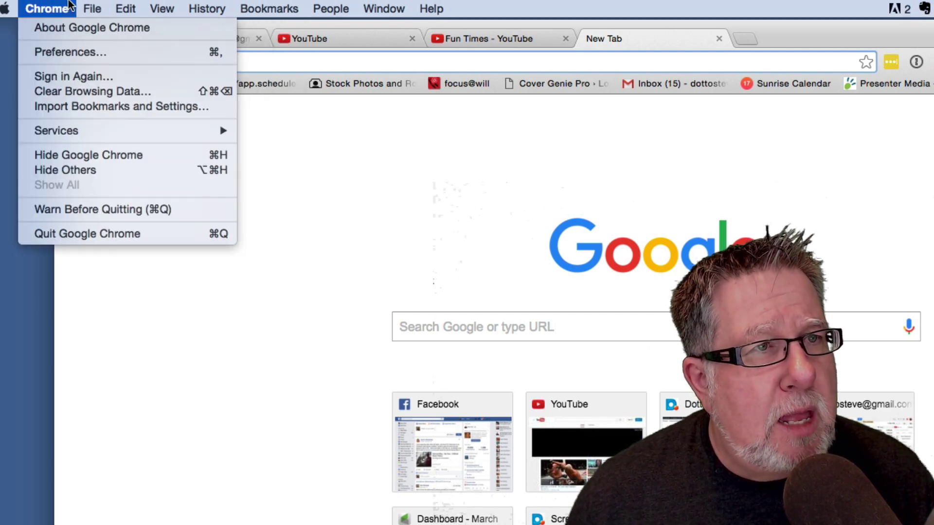
click(68, 48)
click(48, 10)
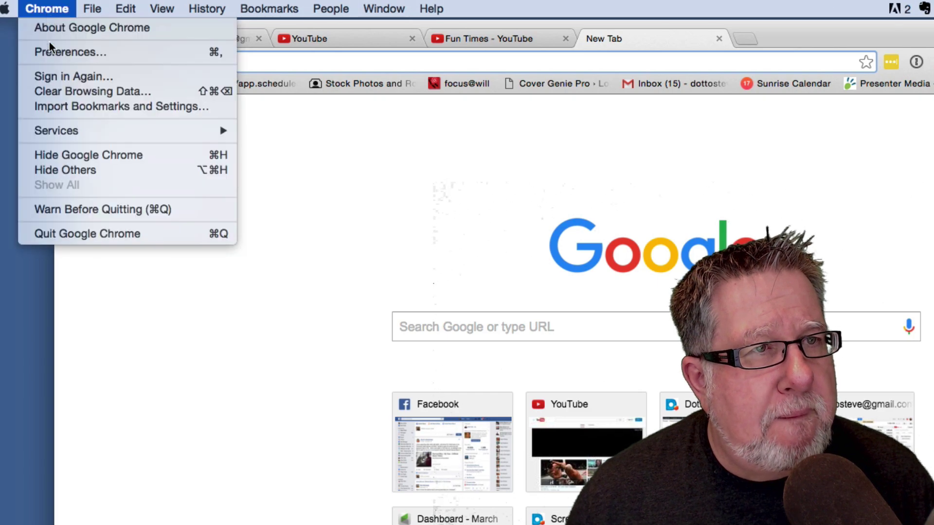
click(384, 191)
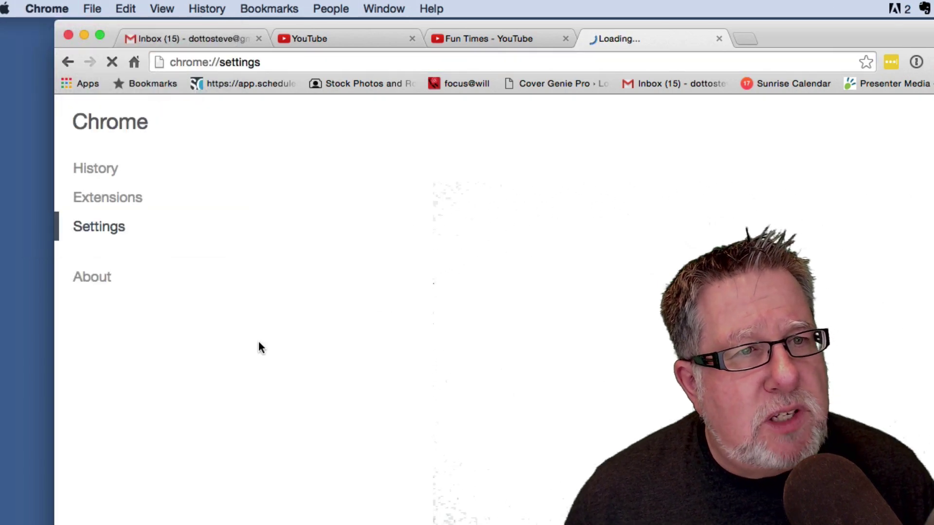
click(117, 198)
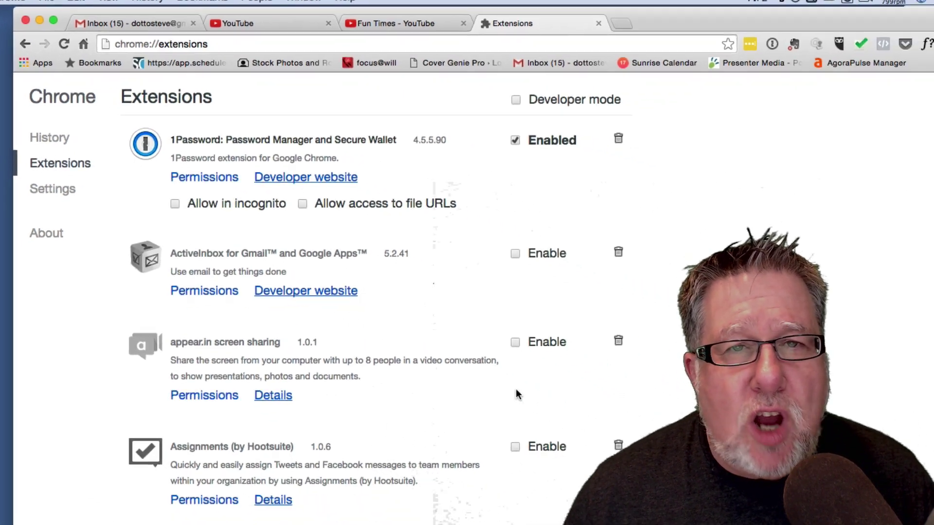
Step: Scroll through the installed extensions from Clearly down to WiseStamp
scroll(627, 460, down, 5)
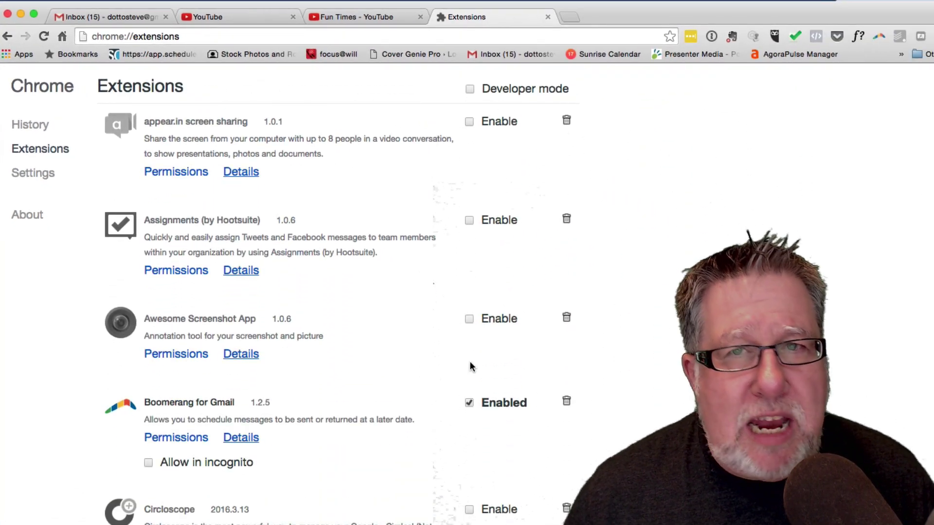
scroll(470, 367, down, 6)
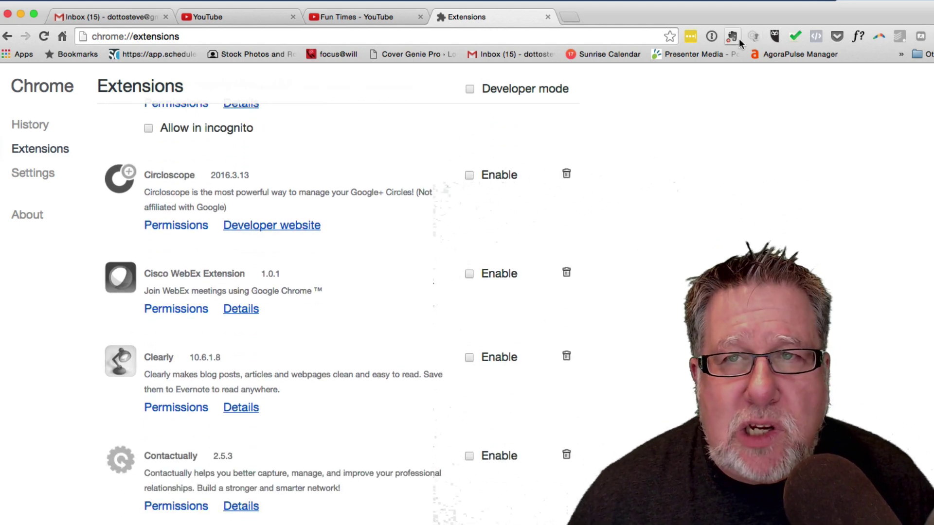
scroll(504, 261, down, 10)
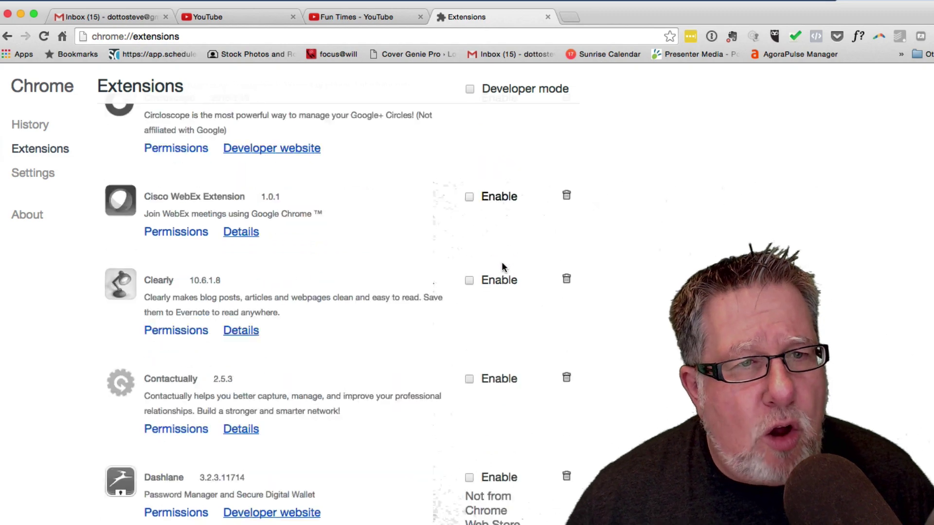
scroll(501, 266, down, 10)
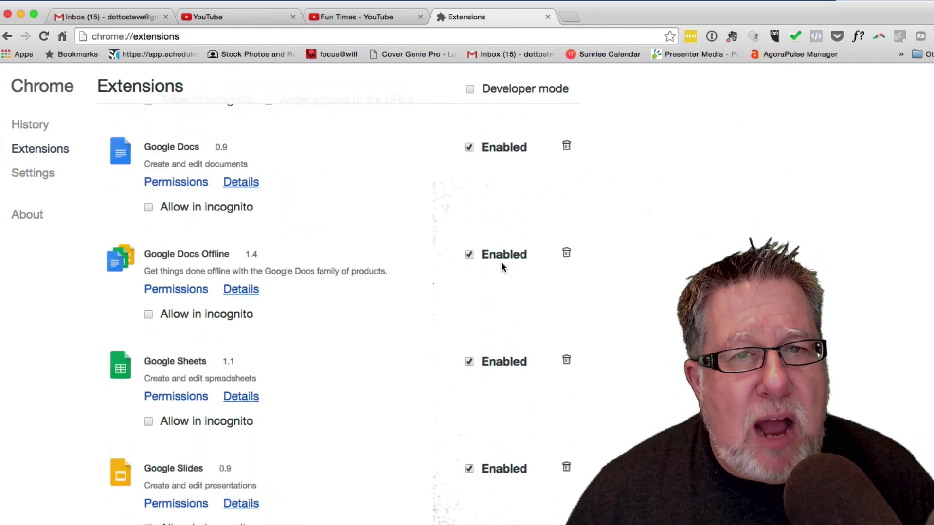
scroll(502, 267, down, 10)
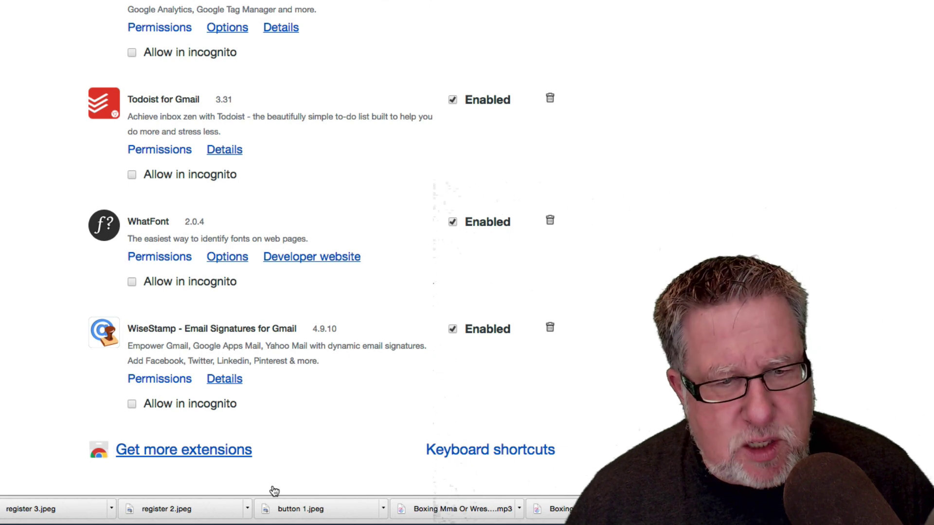
Step: Browse the Chrome Web Store's Extensions category and preview the Turn Off the Lights extension's details
click(211, 452)
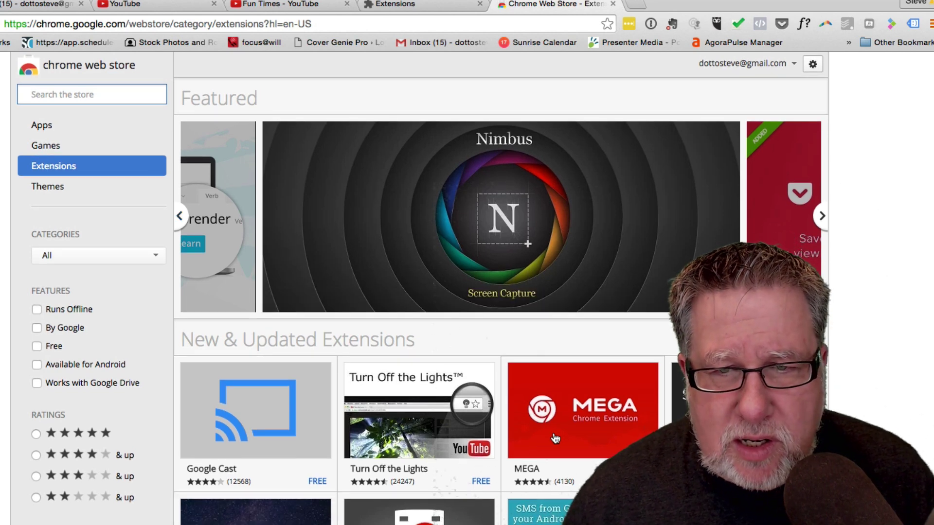
scroll(583, 409, down, 1)
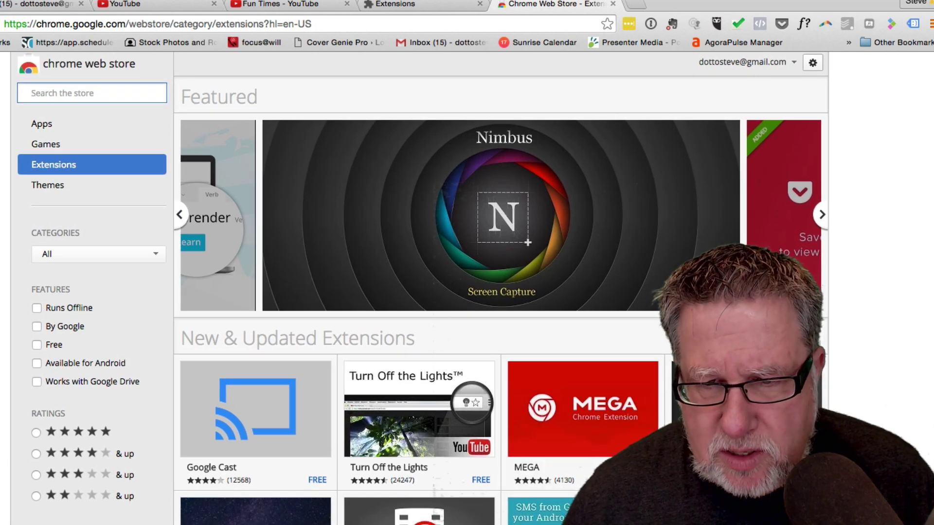
click(404, 417)
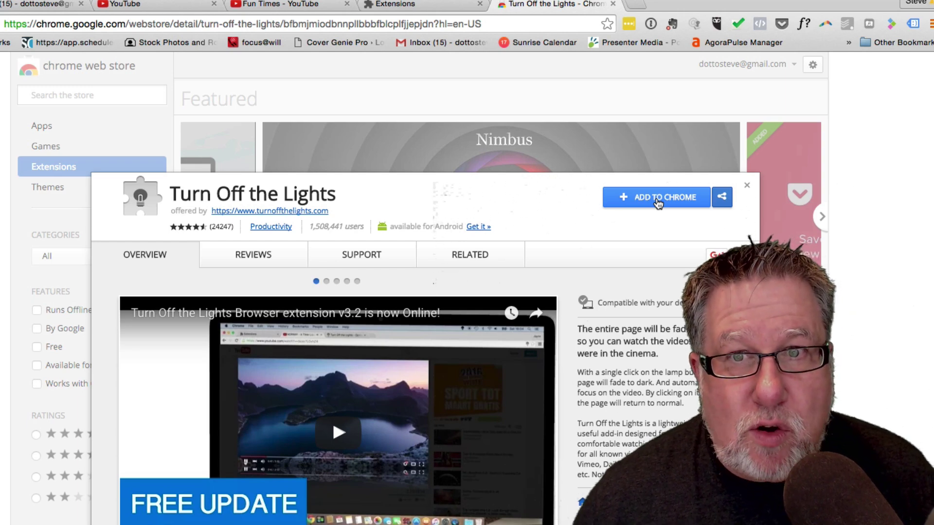
click(747, 186)
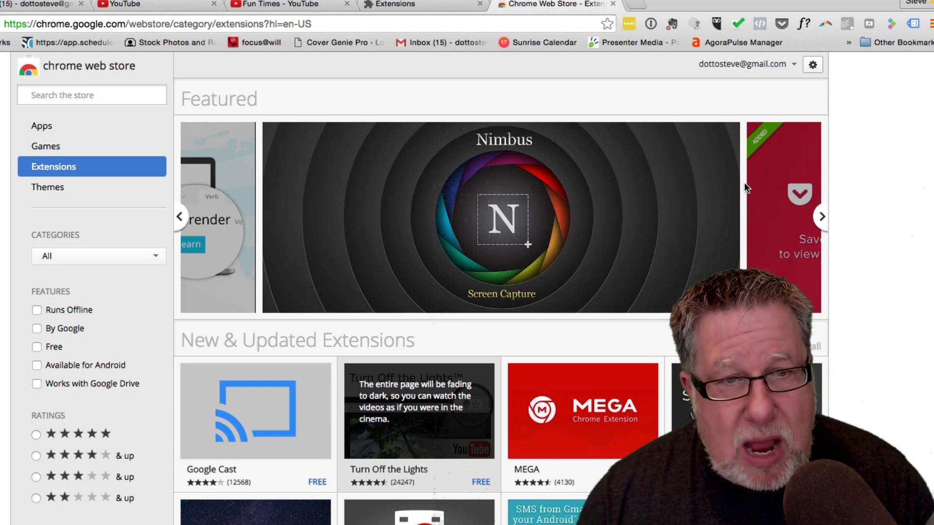
Step: Launch Safari through Spotlight search
key(super+t)
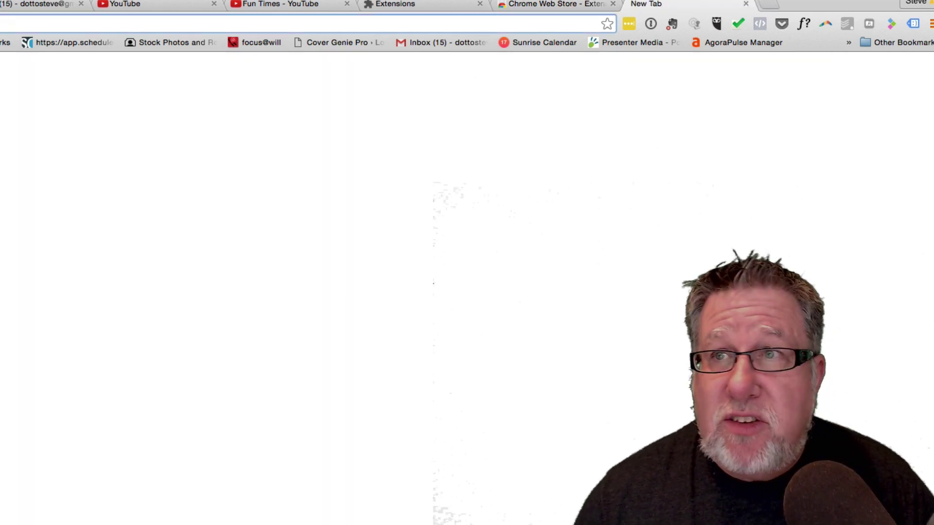
key(super+space)
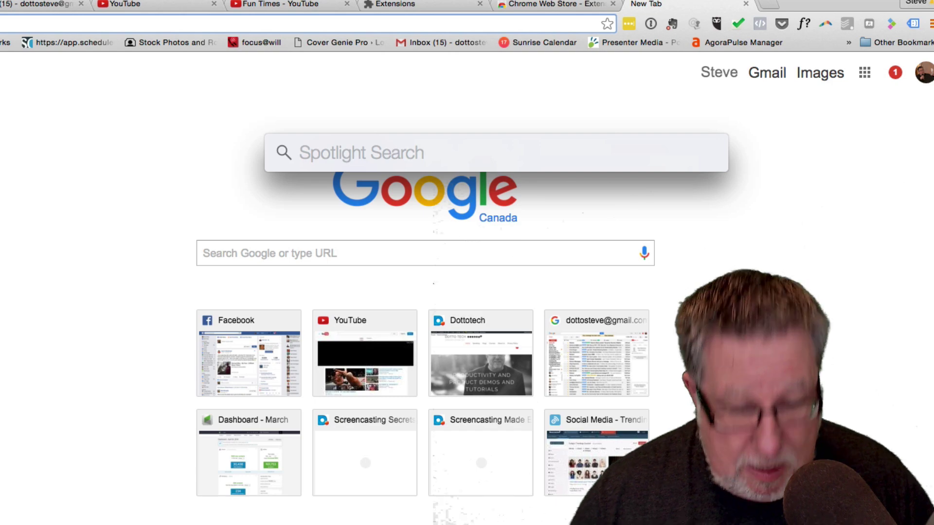
text(safari)
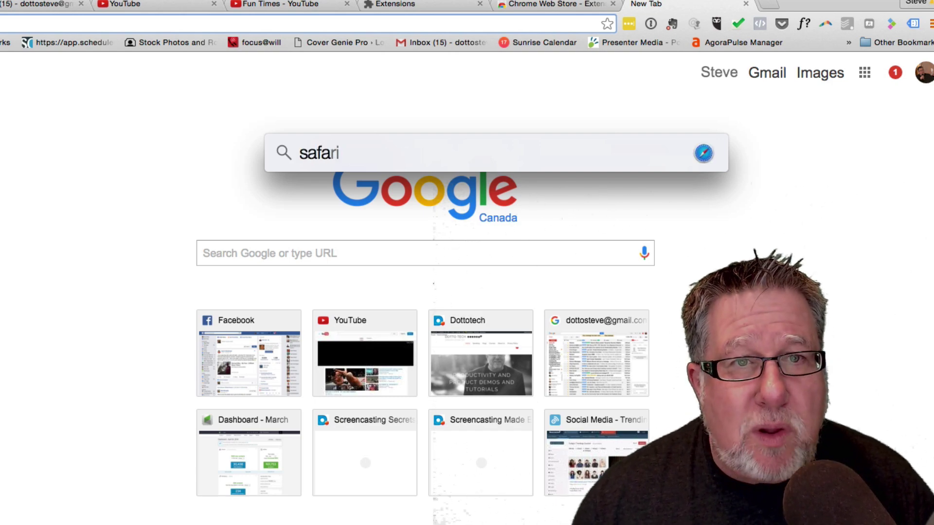
key(Return)
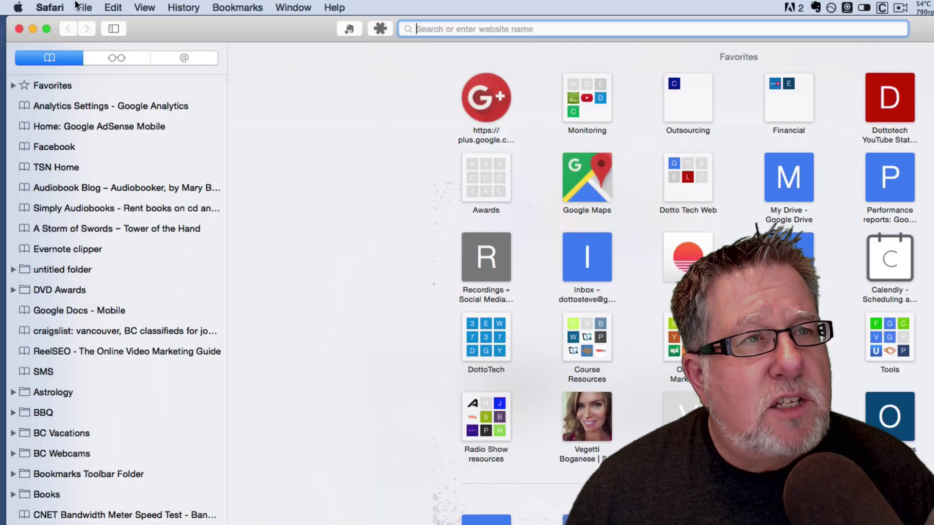
Step: Review the LastPass and Evernote Web Clipper entries in Safari's Extensions preferences, then close them
click(53, 7)
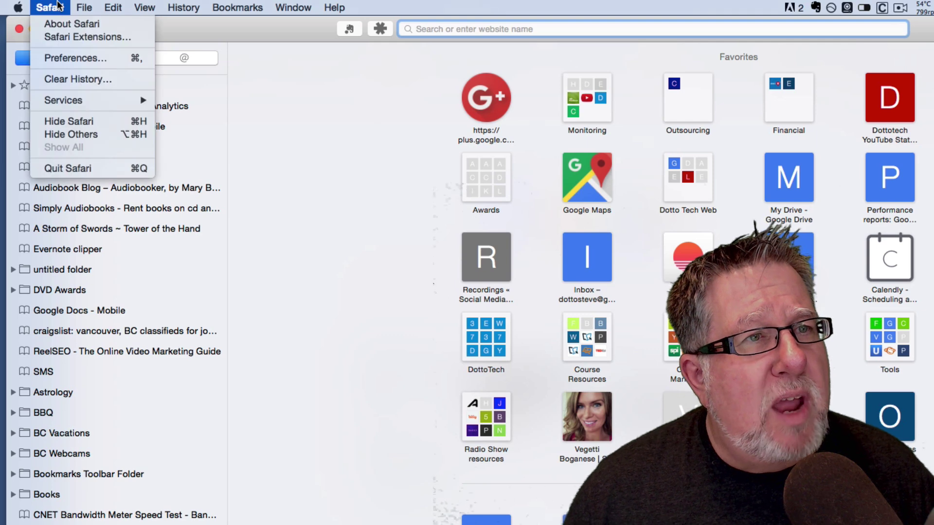
click(93, 58)
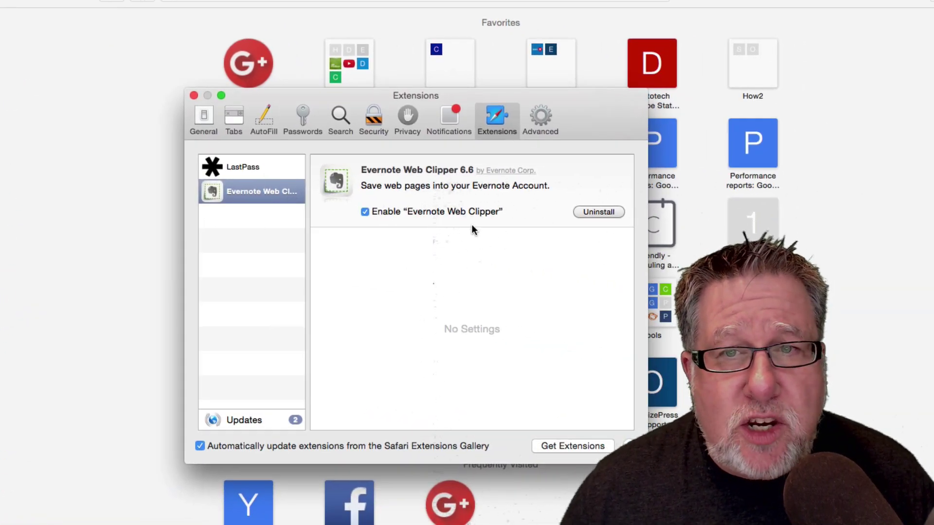
click(245, 168)
click(241, 187)
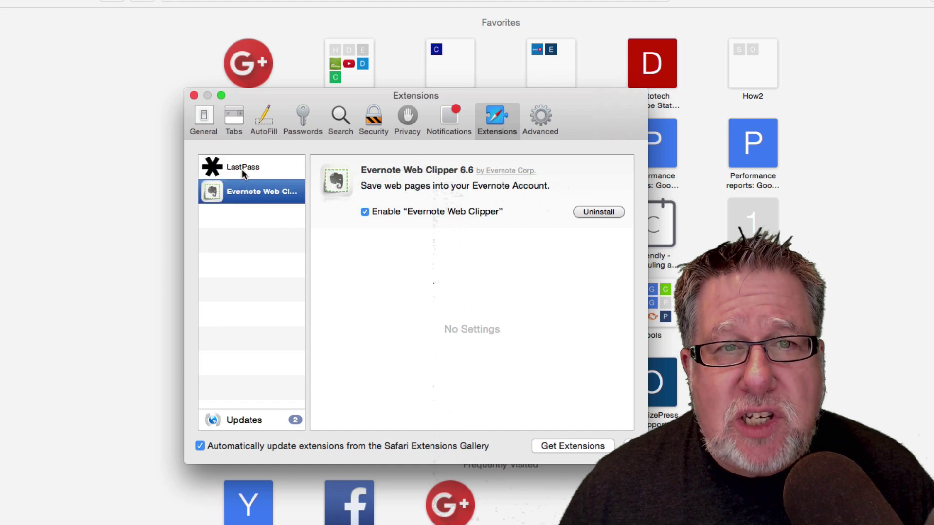
click(243, 167)
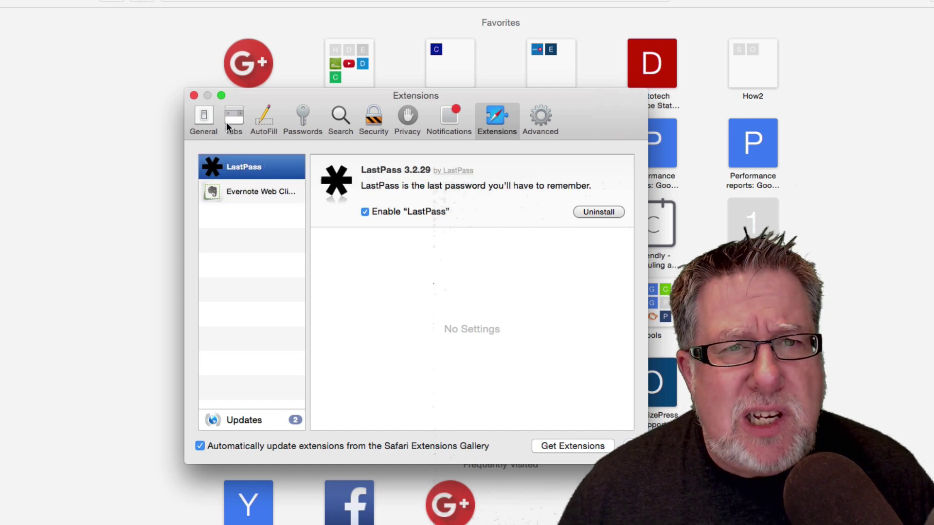
click(193, 96)
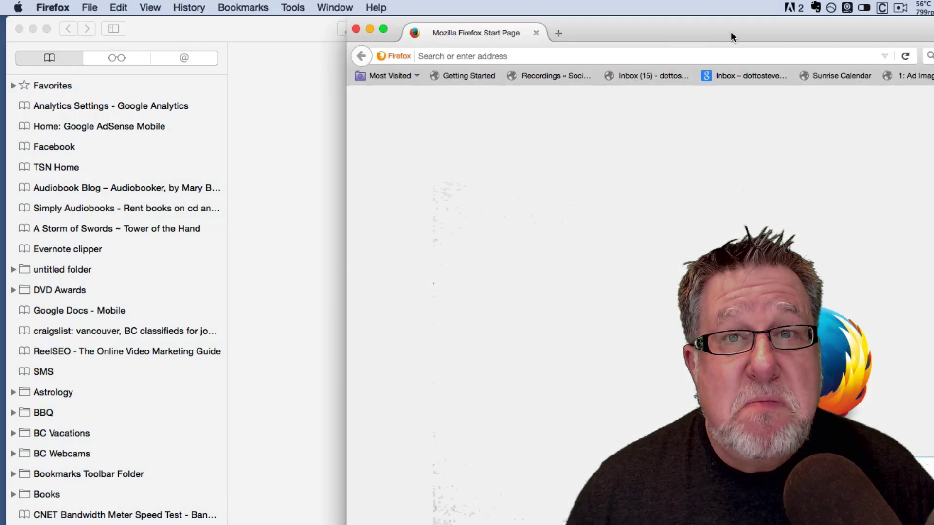
Step: Maximize Firefox and show the Add-ons Manager's Extensions list: LastPass, and Dashlane disabled
double_click(731, 31)
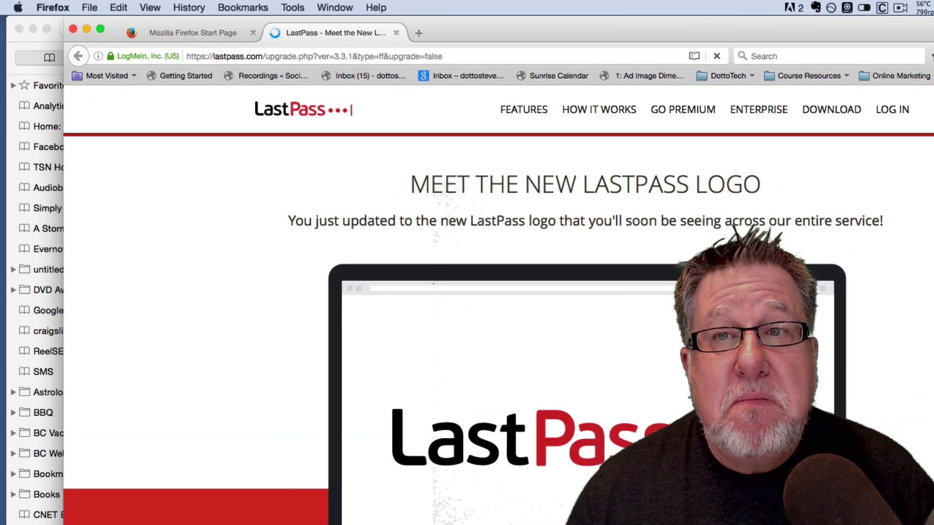
drag(576, 29, 521, 21)
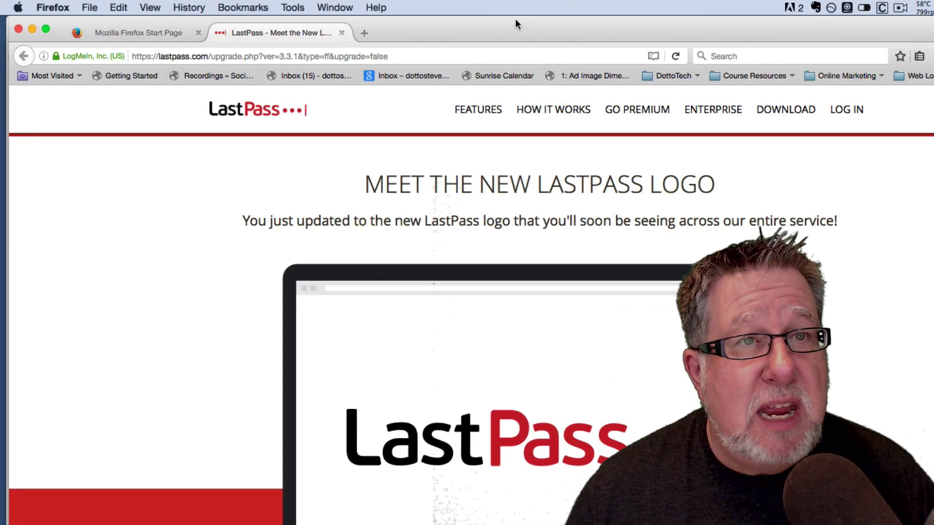
click(288, 6)
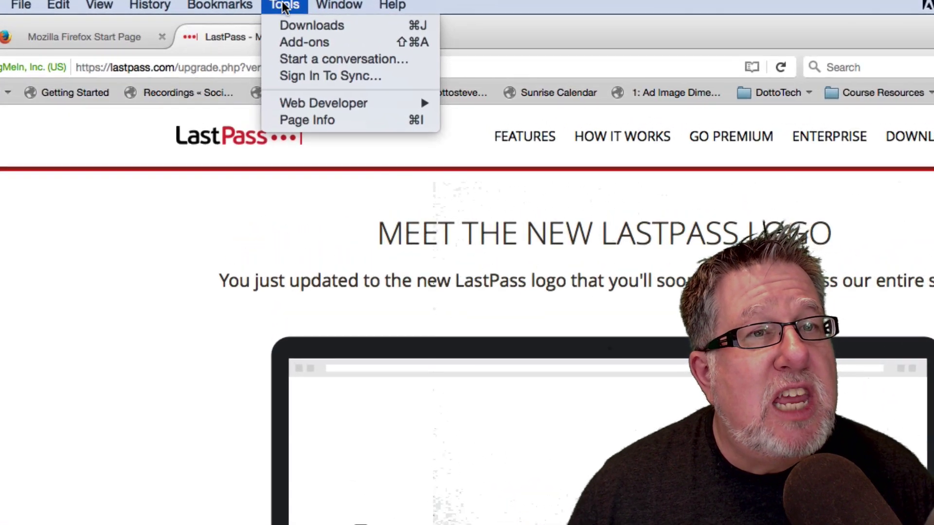
click(295, 42)
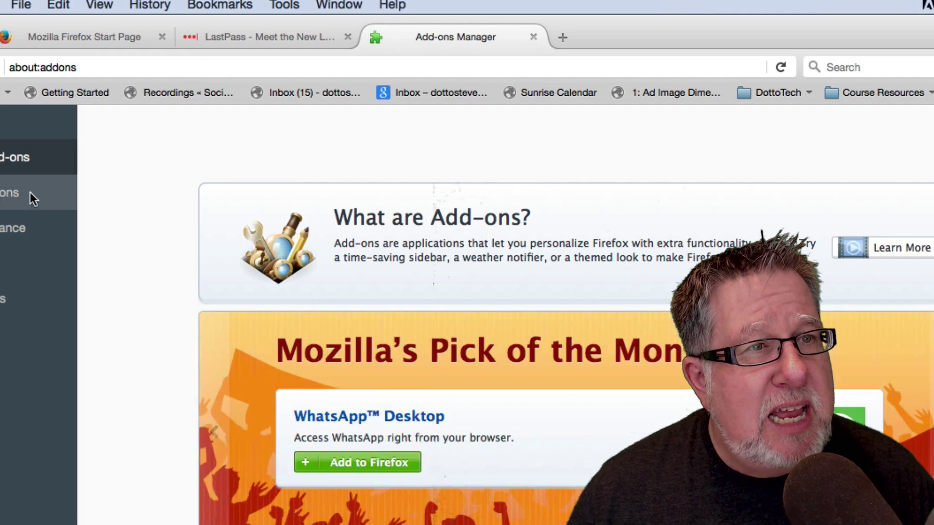
click(12, 192)
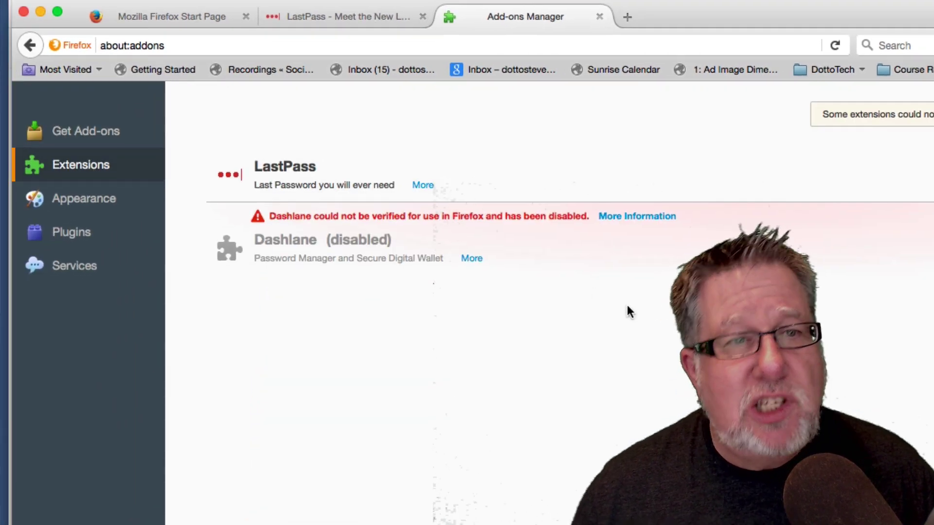